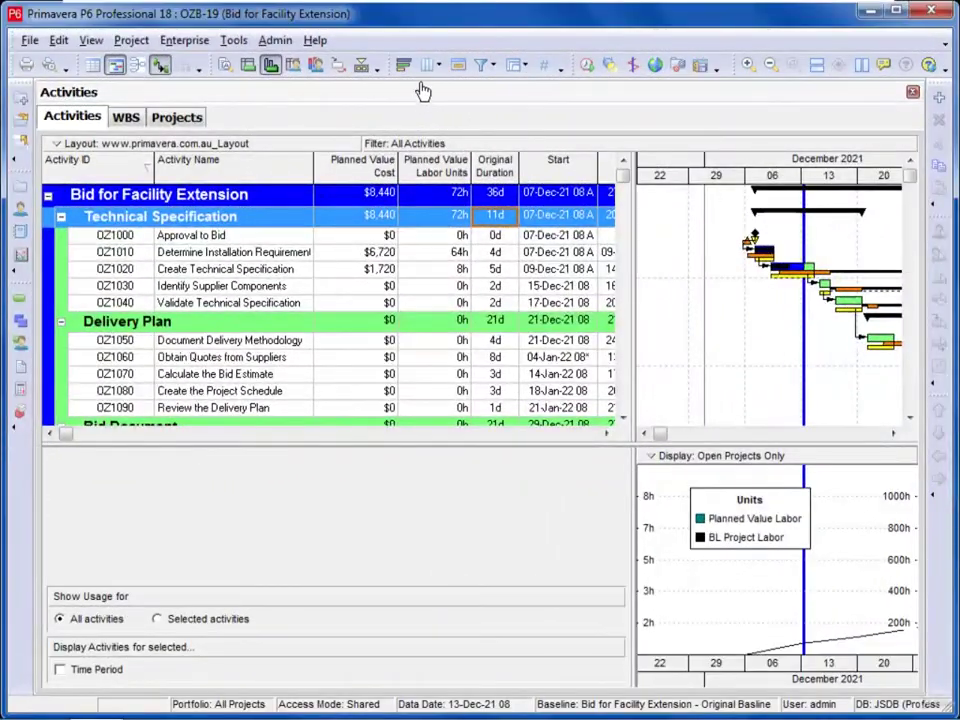
# Add the Performance % Complete column from the Percent Completes group right after Activity Name
pyautogui.click(428, 68)
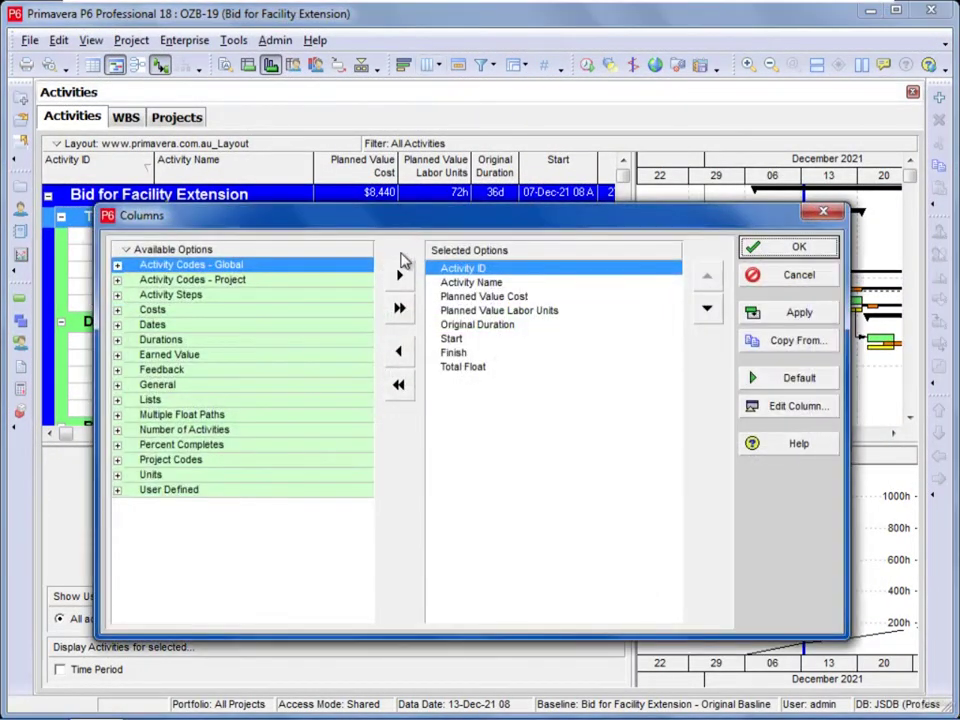
pyautogui.click(117, 446)
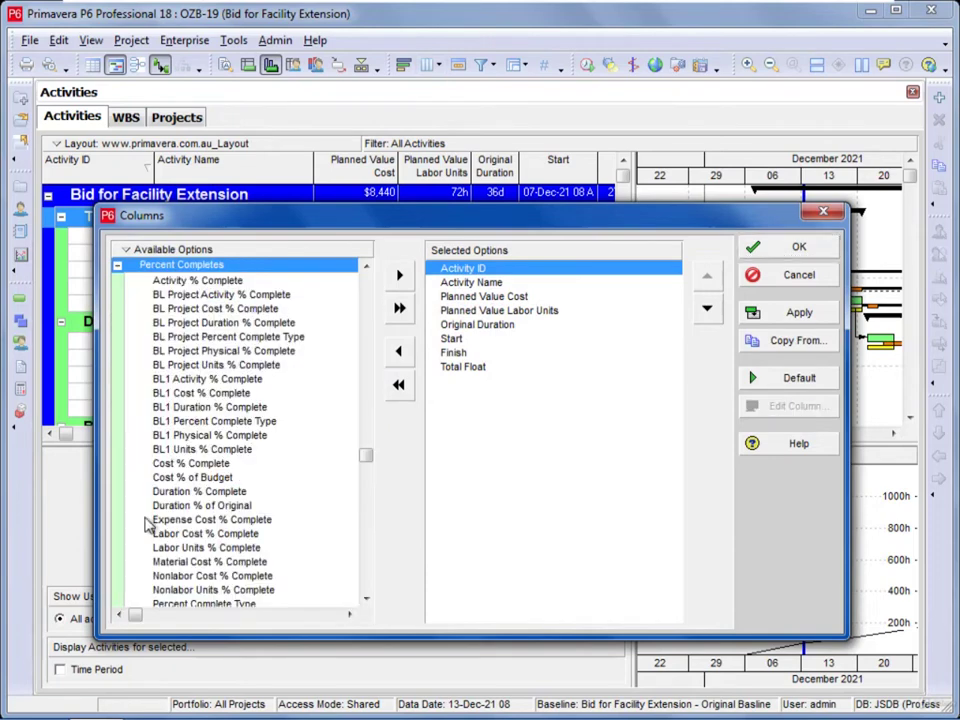
pyautogui.scroll(-1, 214, 570)
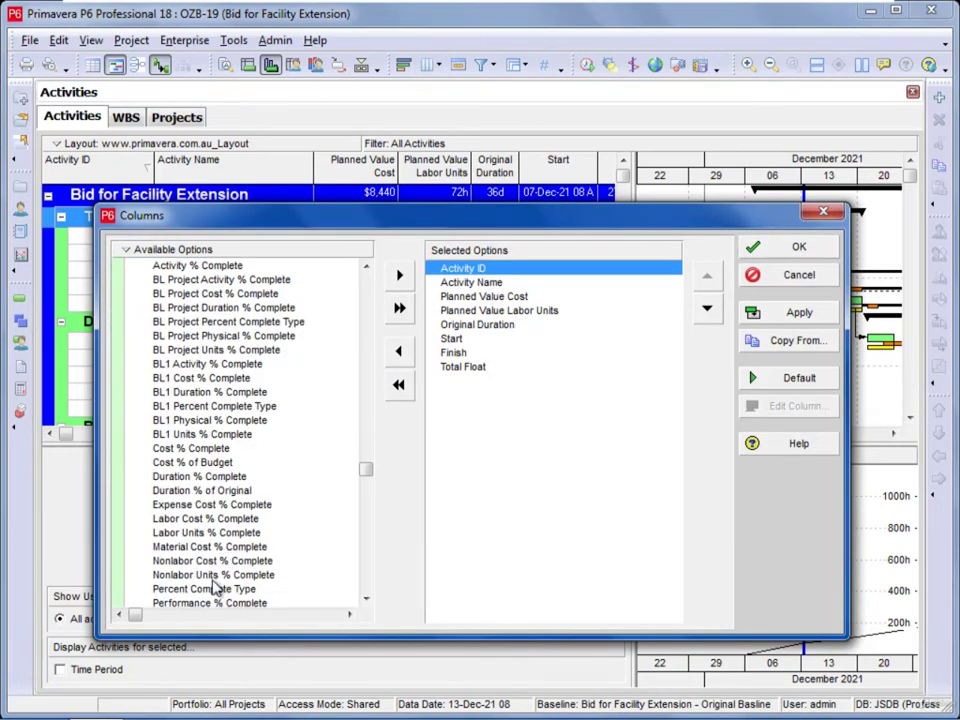
pyautogui.scroll(-1, 214, 592)
pyautogui.click(214, 590)
pyautogui.click(479, 298)
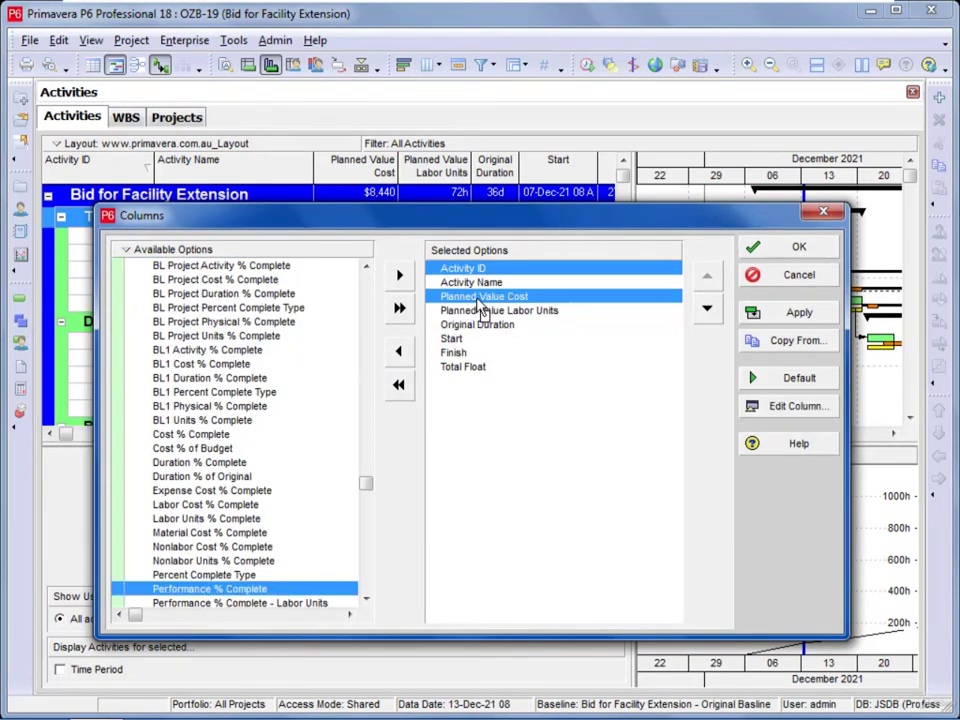
pyautogui.click(399, 275)
pyautogui.click(799, 246)
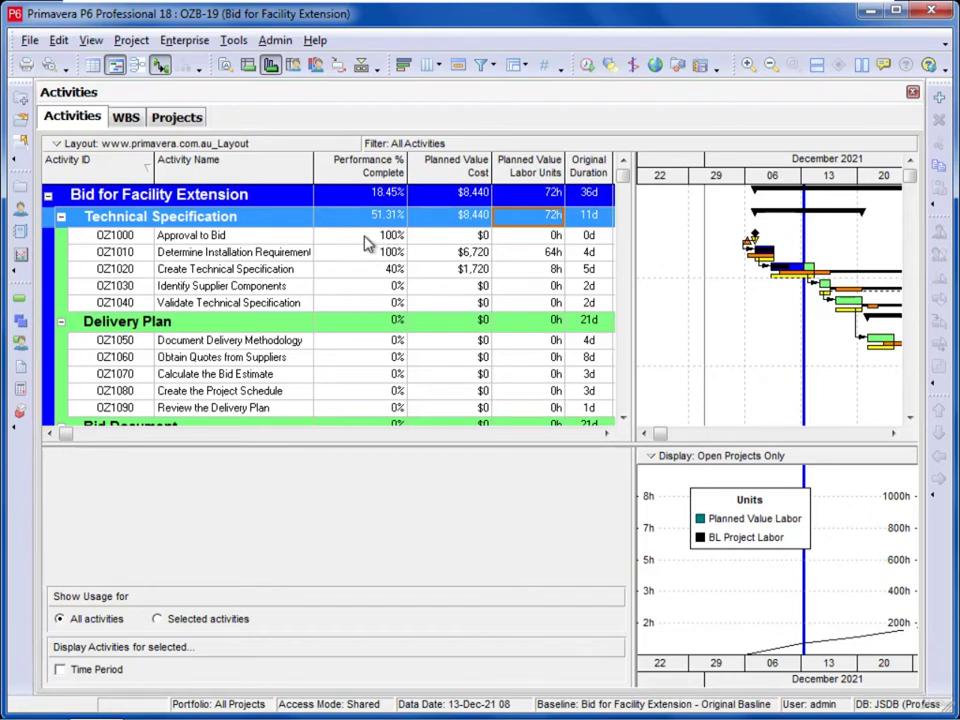
pyautogui.click(275, 40)
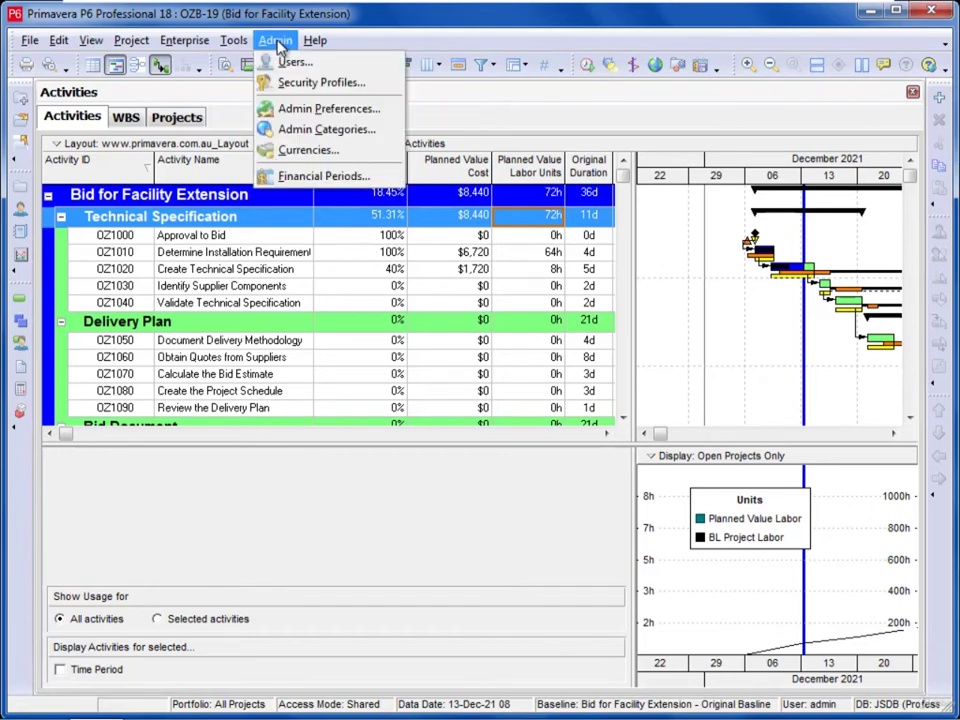
pyautogui.click(318, 108)
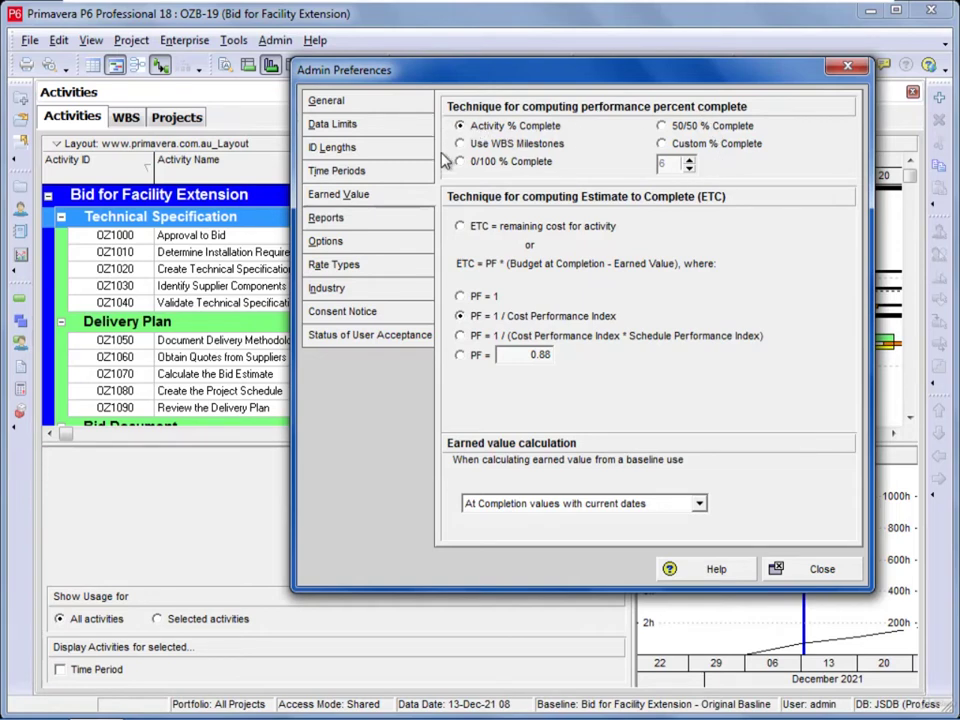
pyautogui.click(798, 565)
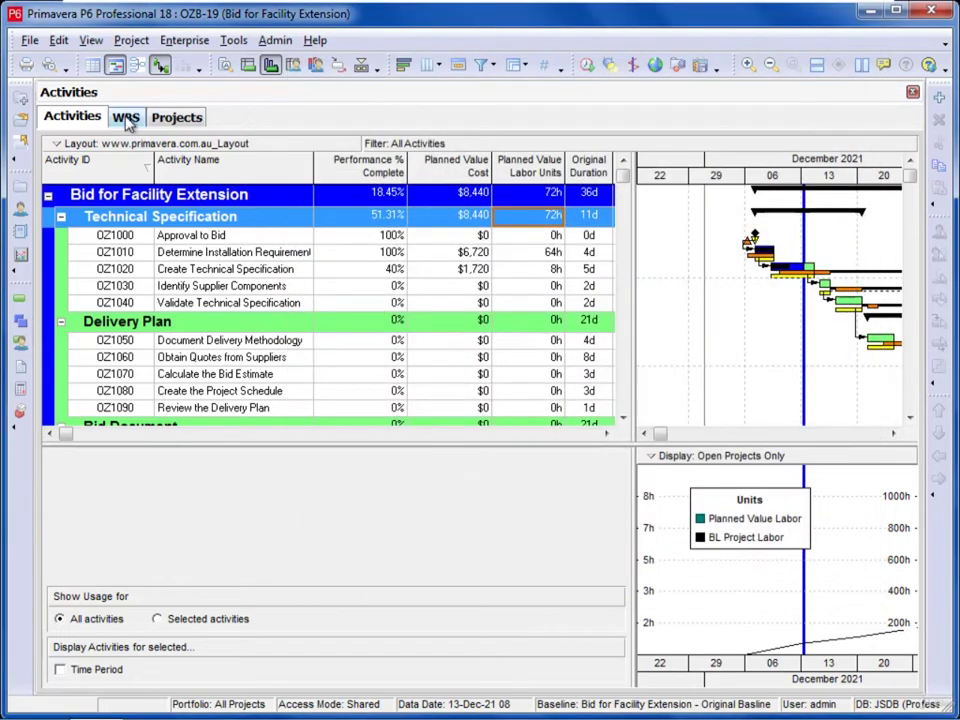
pyautogui.click(131, 119)
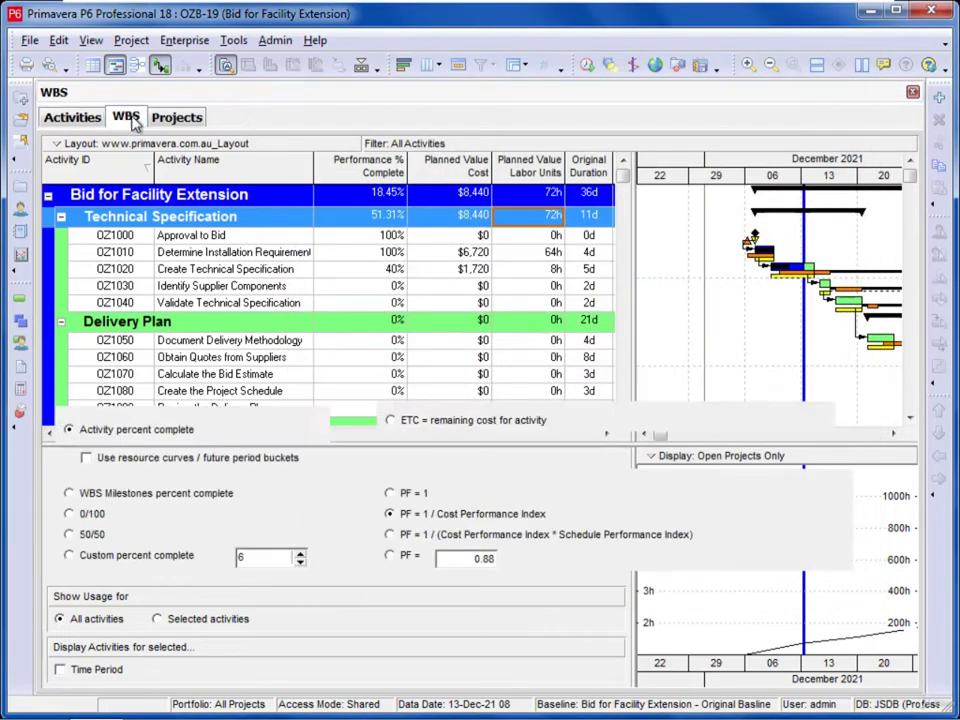
# Add a child WBS under Bid Document, trying each earned value technique before choosing Custom percent complete
pyautogui.click(141, 254)
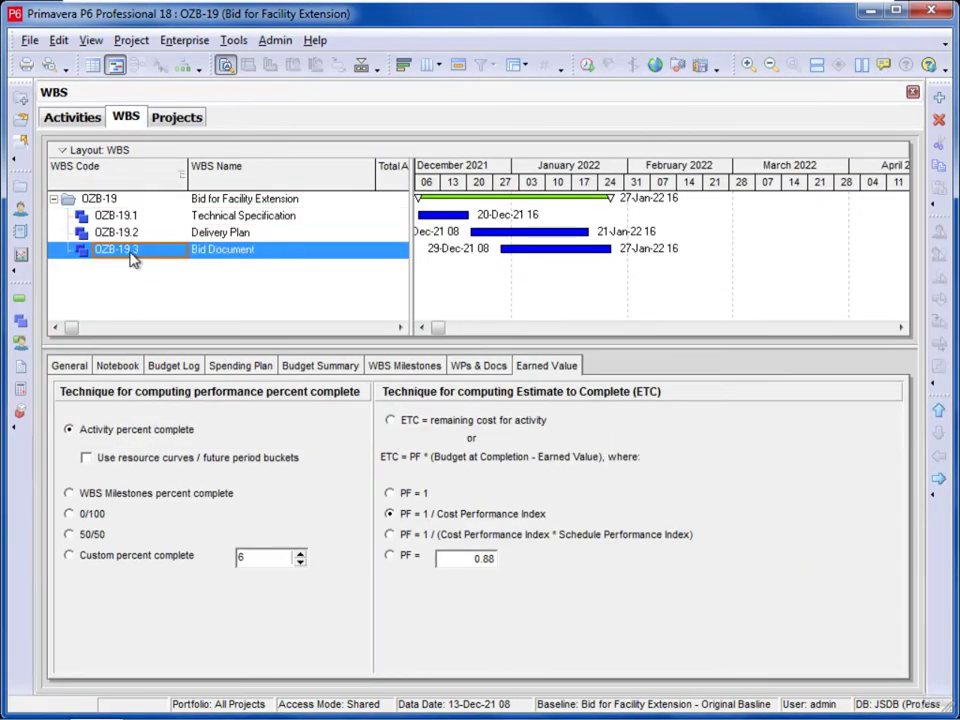
pyautogui.click(939, 98)
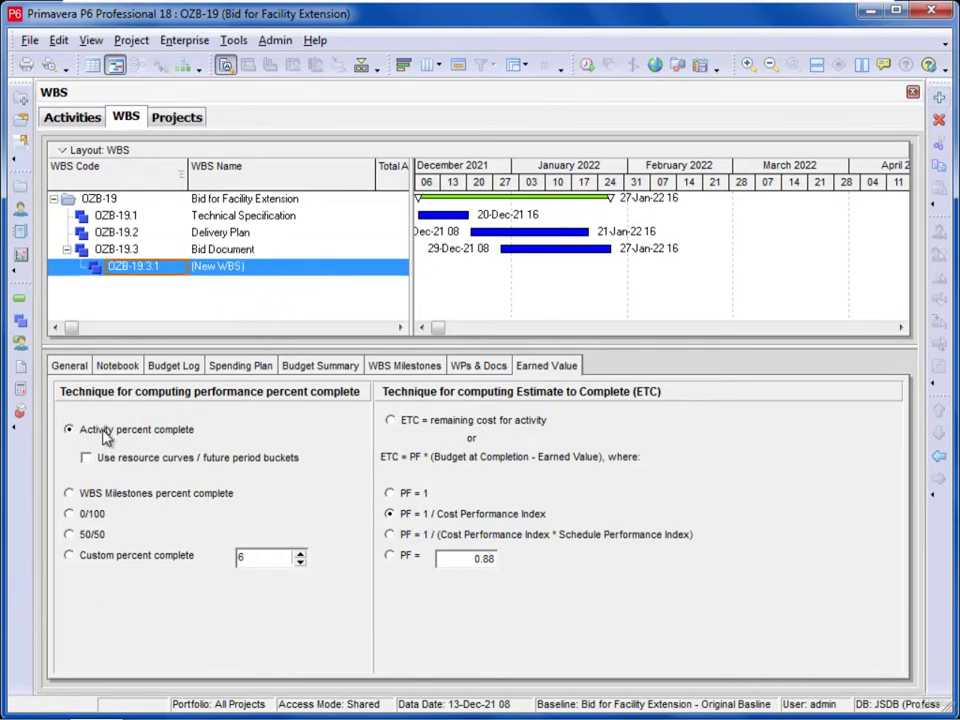
pyautogui.click(104, 460)
pyautogui.click(99, 497)
pyautogui.click(88, 516)
pyautogui.click(90, 535)
pyautogui.click(69, 556)
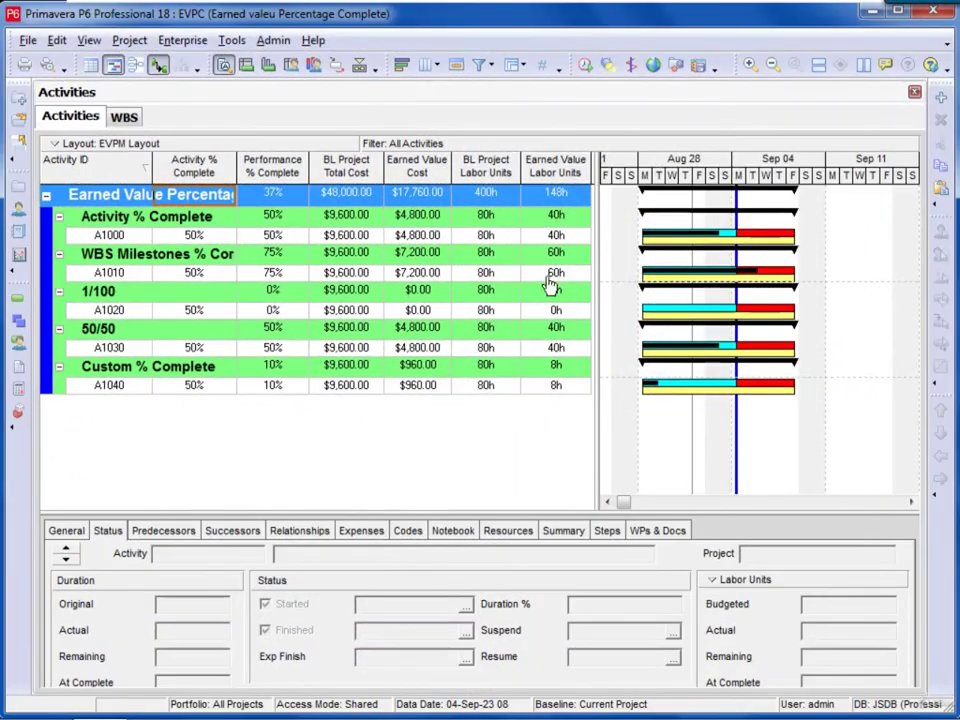
# Check the earned value technique of the Activity % Complete WBS element (EVPC.1)
pyautogui.click(213, 260)
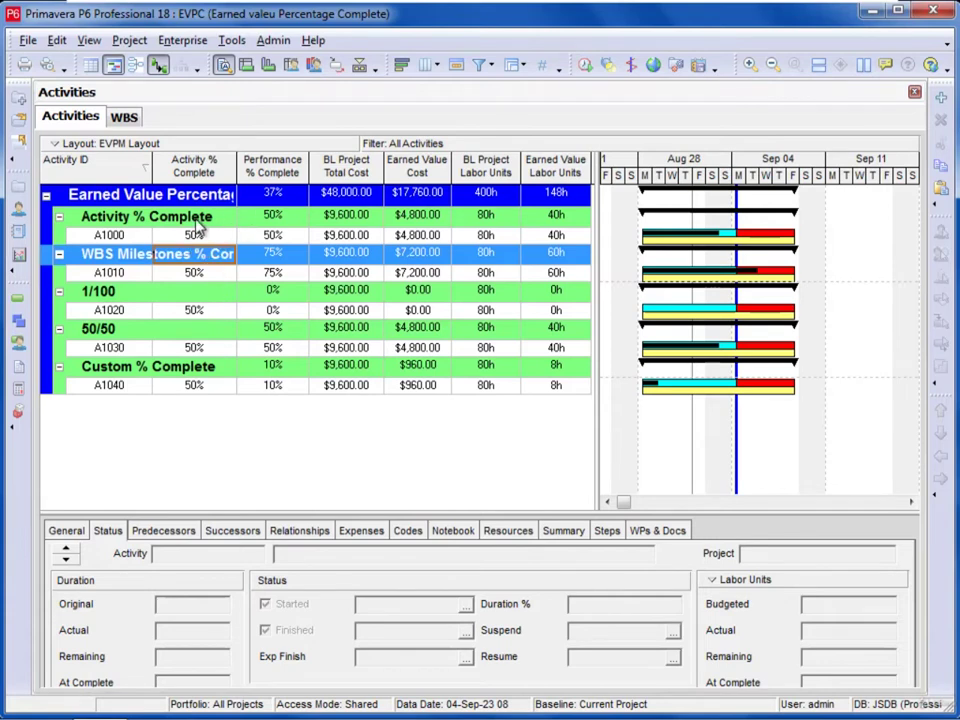
pyautogui.click(197, 220)
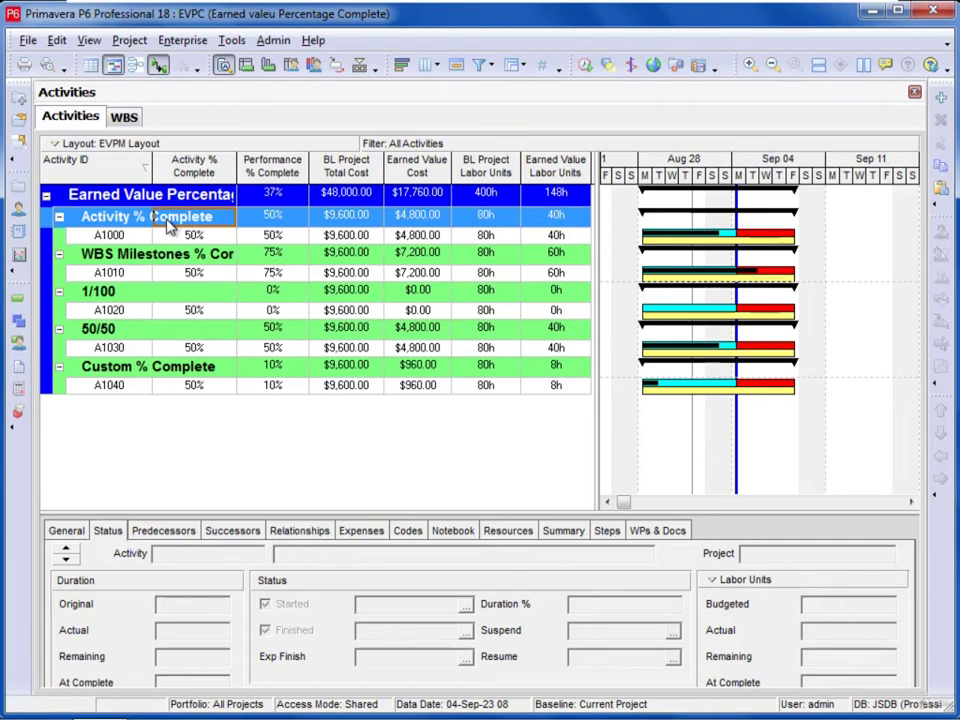
pyautogui.click(124, 117)
pyautogui.click(264, 226)
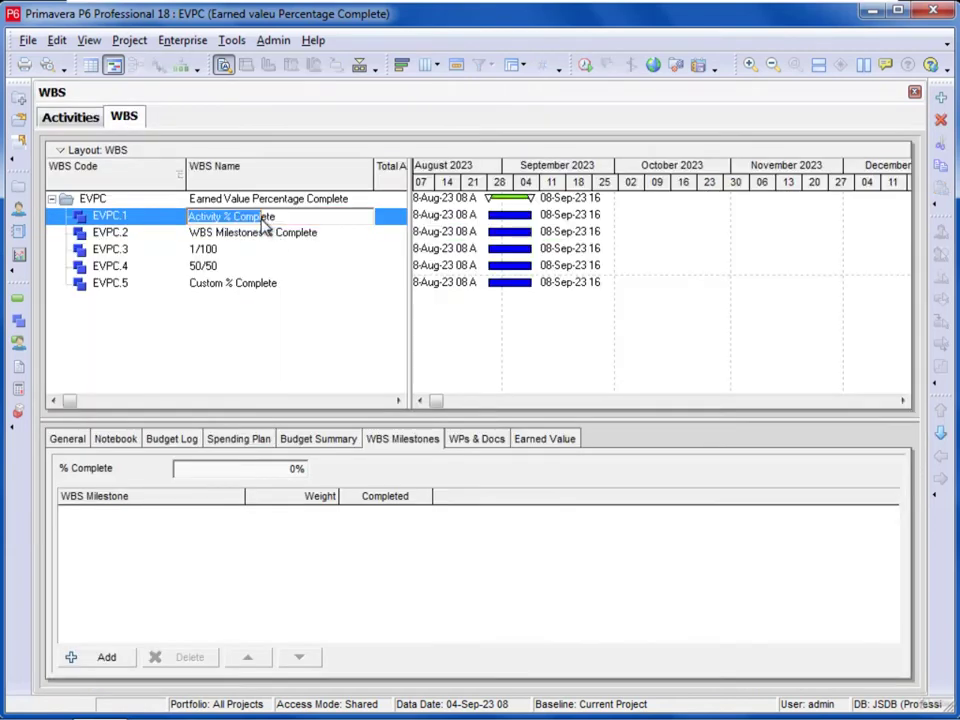
pyautogui.click(533, 440)
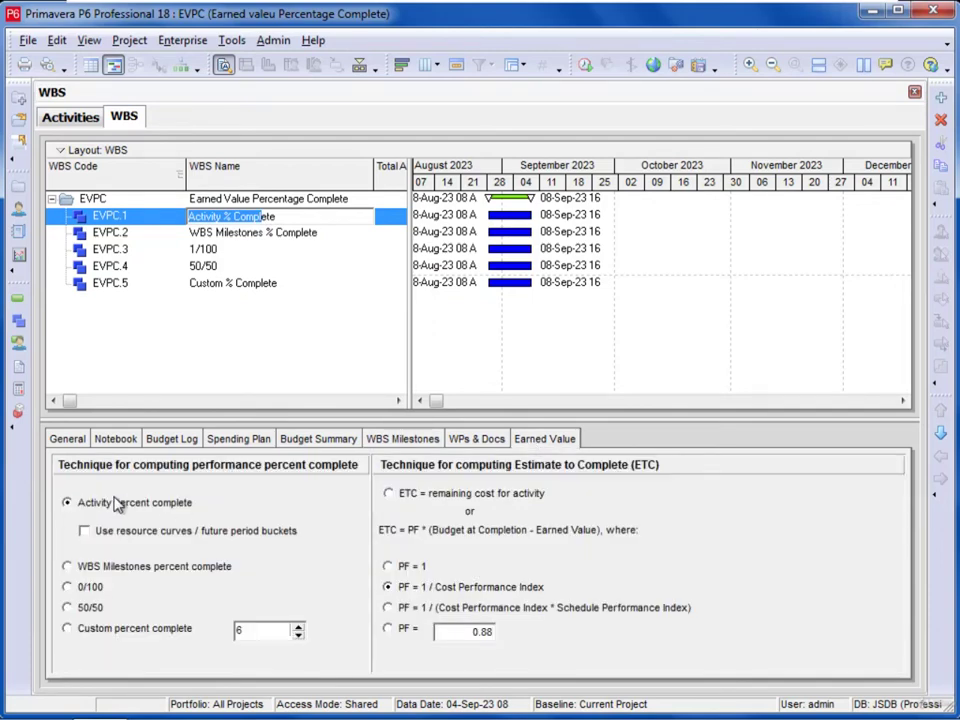
# Set activity A1000's Activity % Complete to 60% in the activities table
pyautogui.click(76, 122)
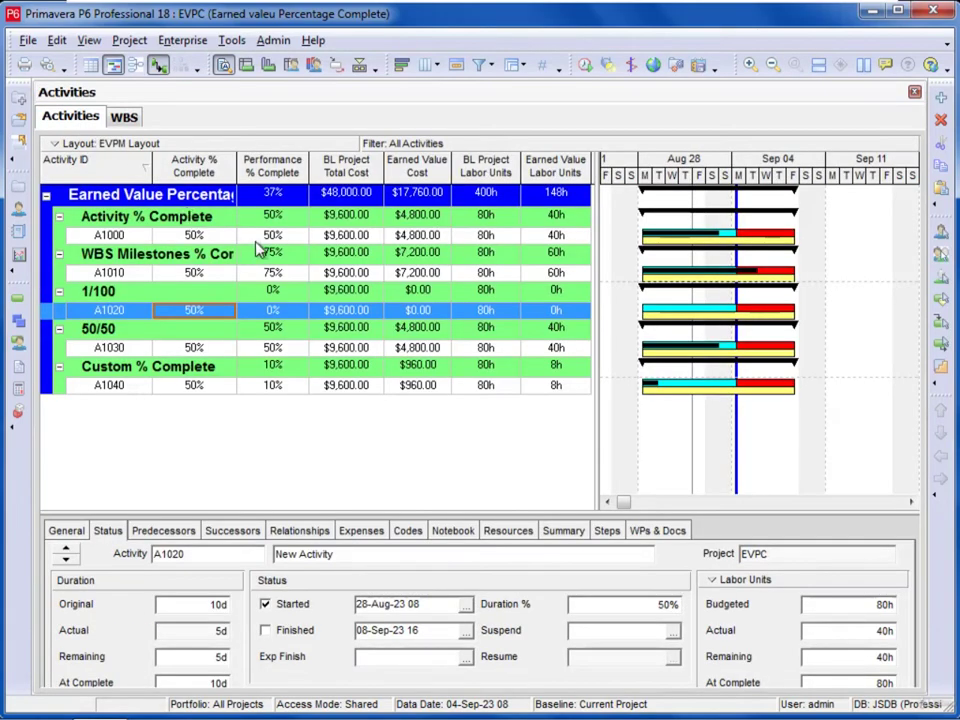
pyautogui.click(217, 237)
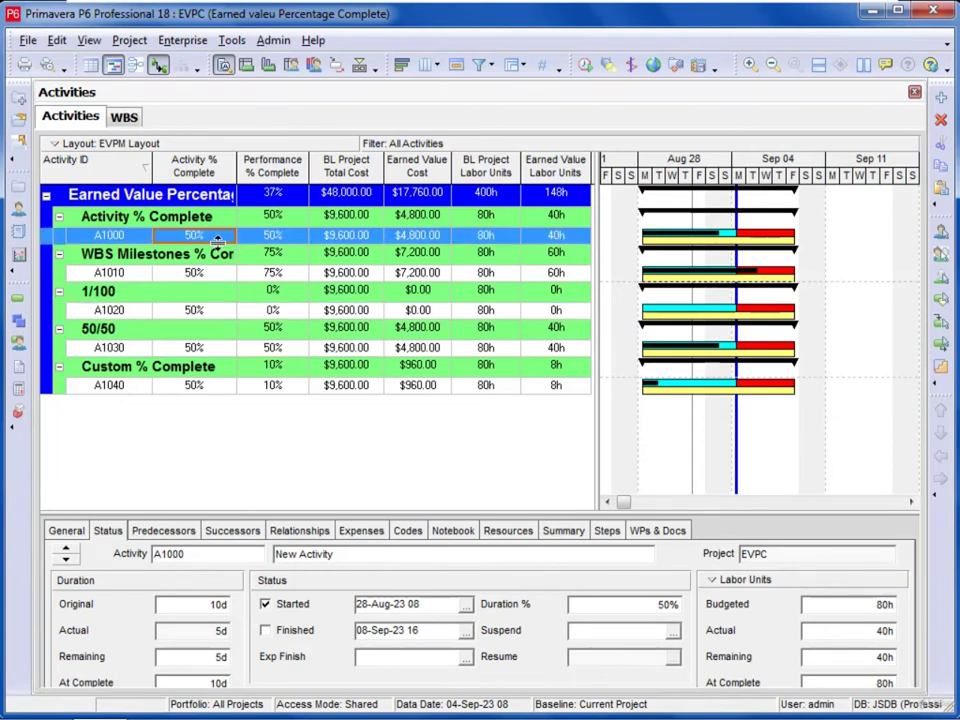
pyautogui.write('60')
pyautogui.press('Return')
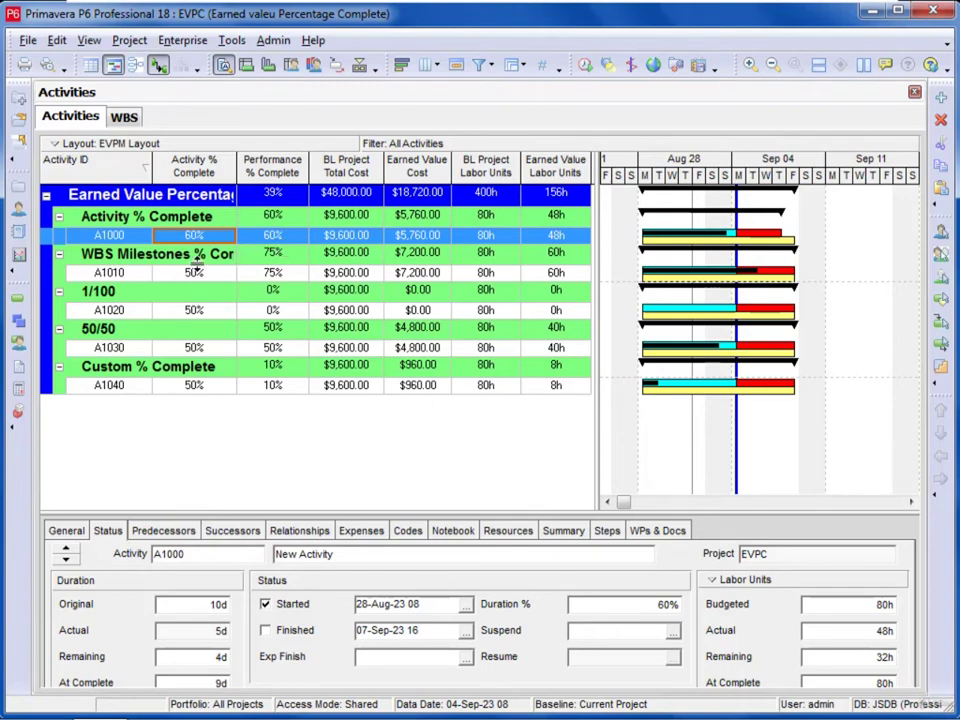
pyautogui.click(281, 274)
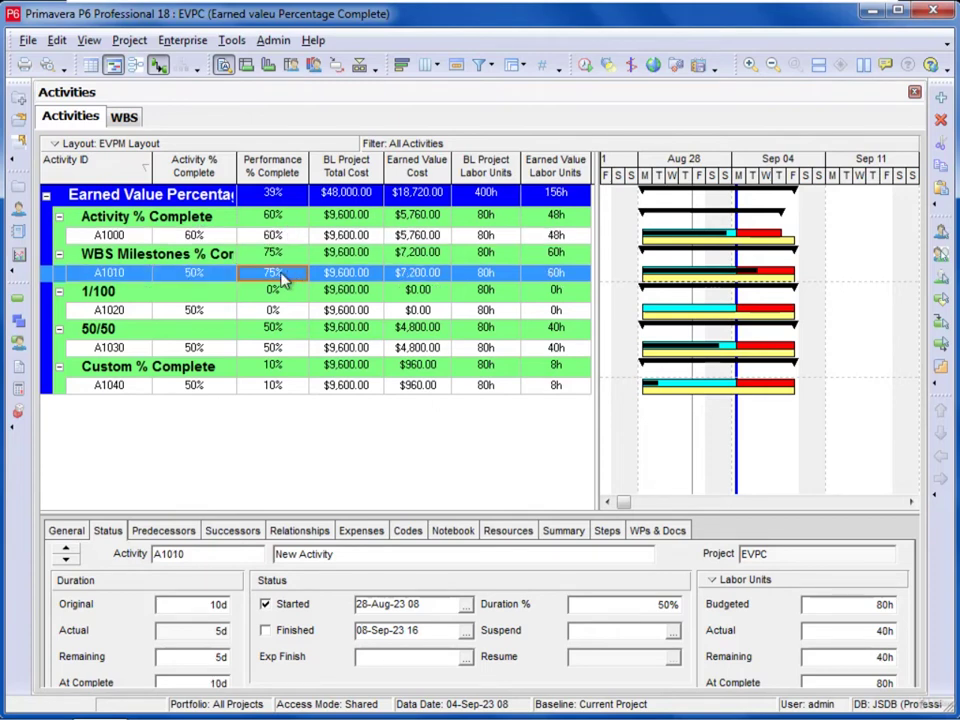
# Review the milestones of the WBS Milestones % Complete element (EVPC.2)
pyautogui.click(129, 119)
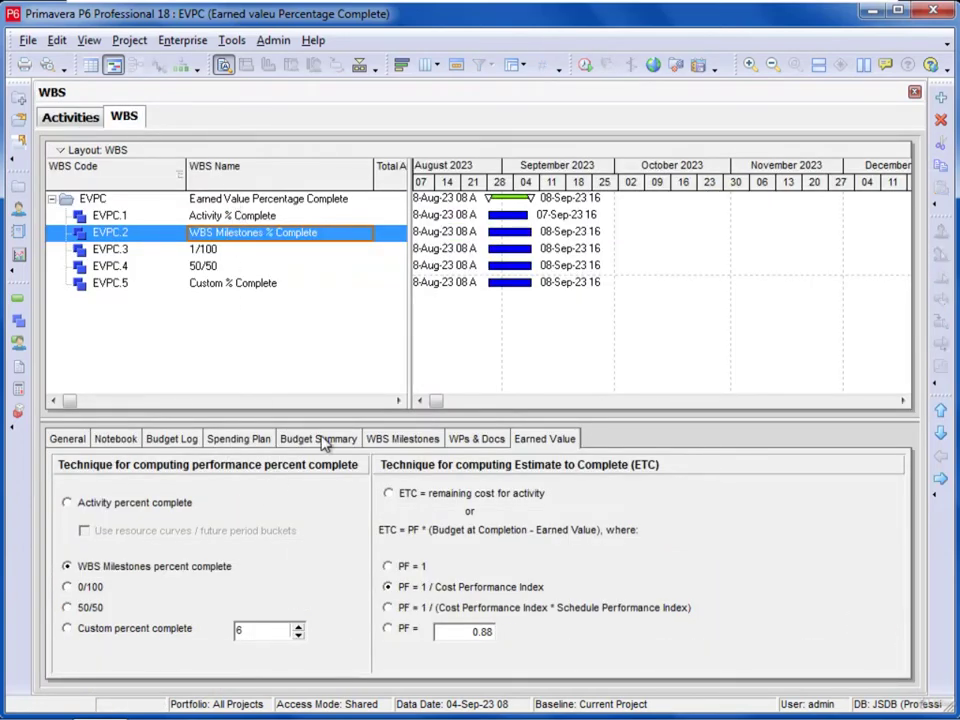
pyautogui.click(395, 447)
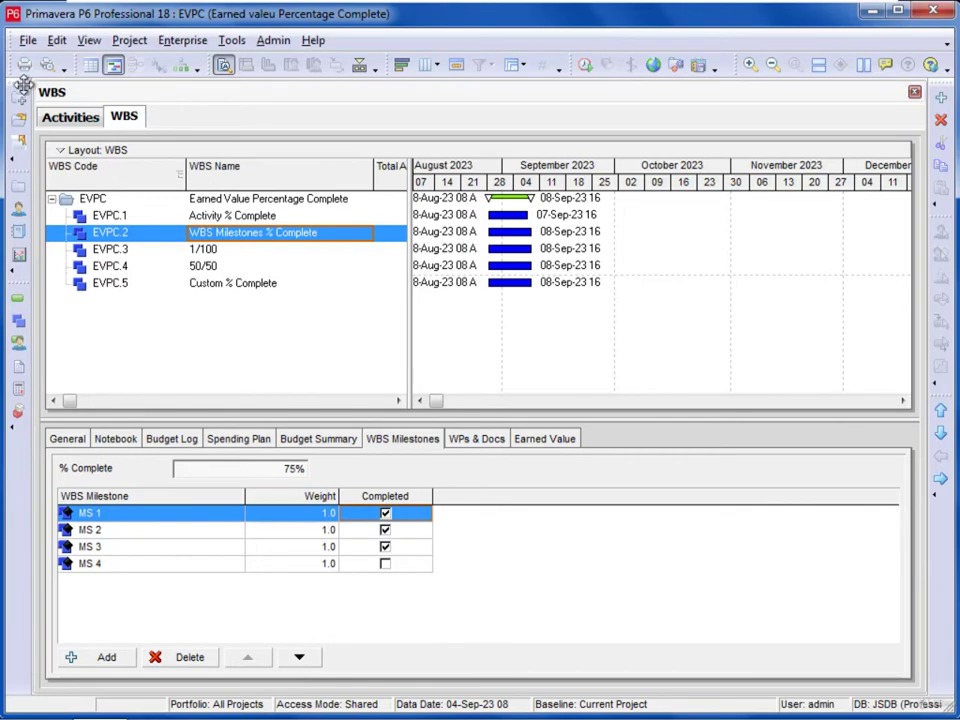
pyautogui.click(83, 124)
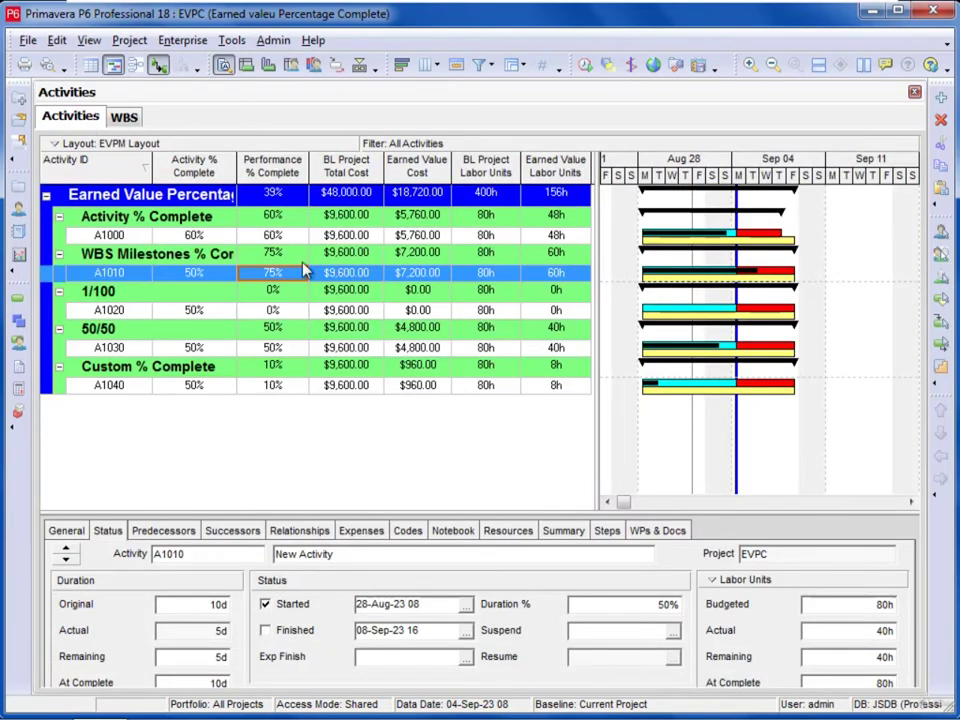
# Untick Completed for milestones MS 2 and MS 3, then check the activities' performance percent
pyautogui.click(124, 117)
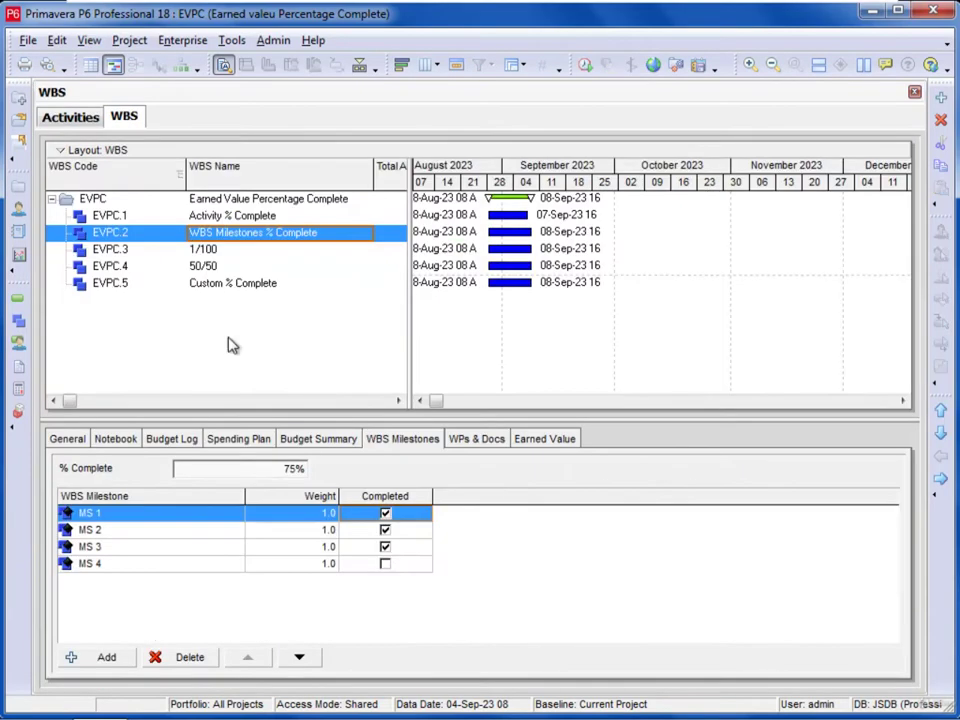
pyautogui.click(385, 532)
pyautogui.click(388, 546)
pyautogui.click(390, 534)
pyautogui.click(388, 534)
pyautogui.click(386, 546)
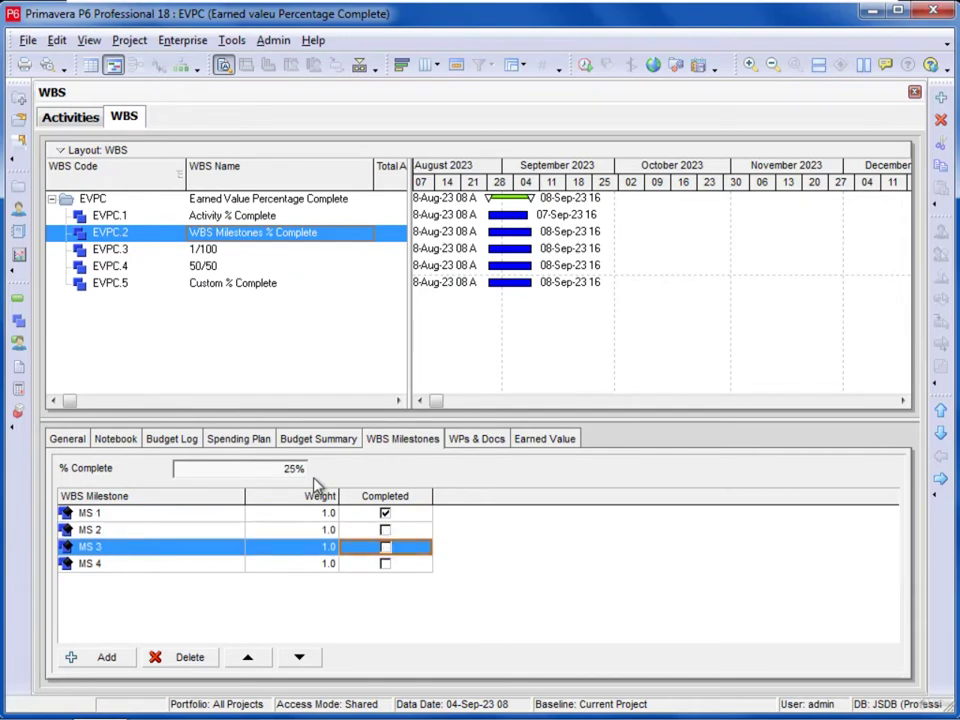
pyautogui.click(86, 122)
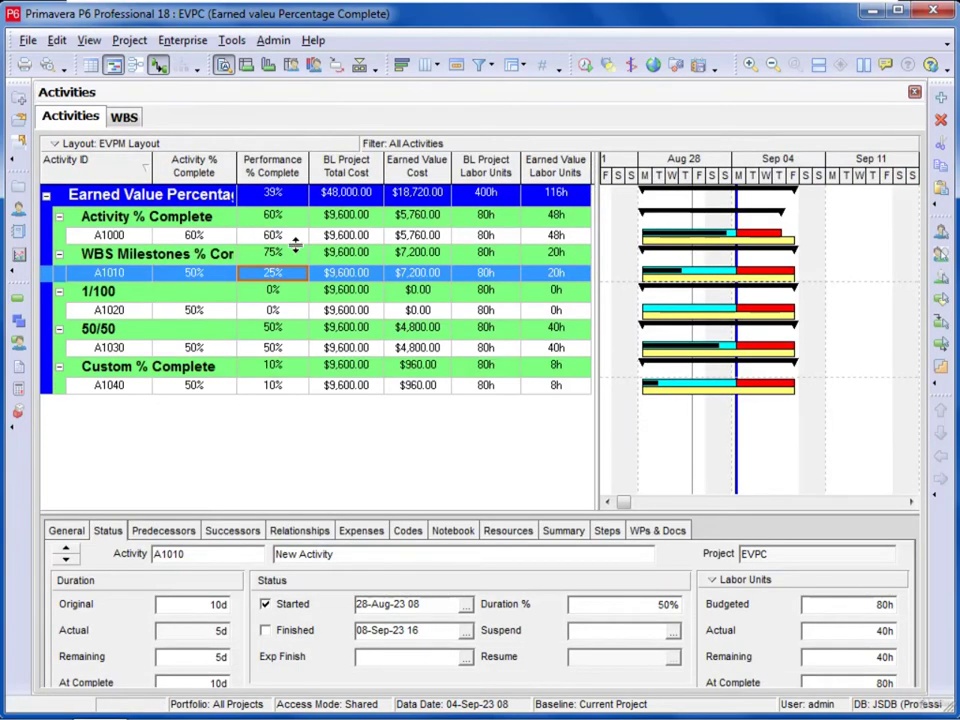
pyautogui.click(275, 311)
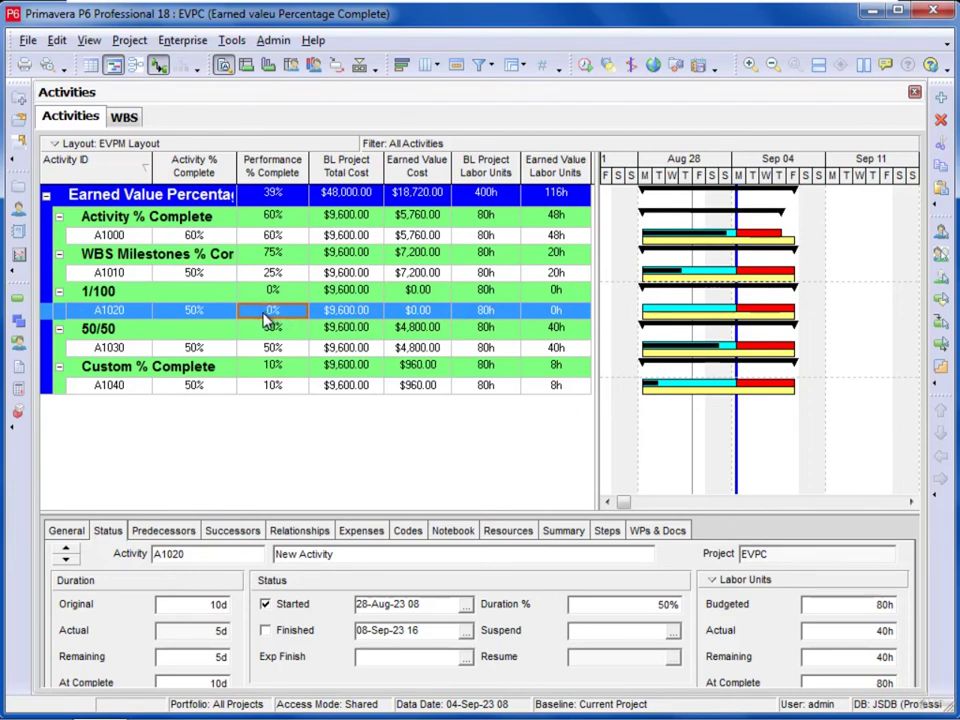
# Toggle Finished on and off for A1020 and A1030, comparing their Performance % Complete
pyautogui.click(266, 631)
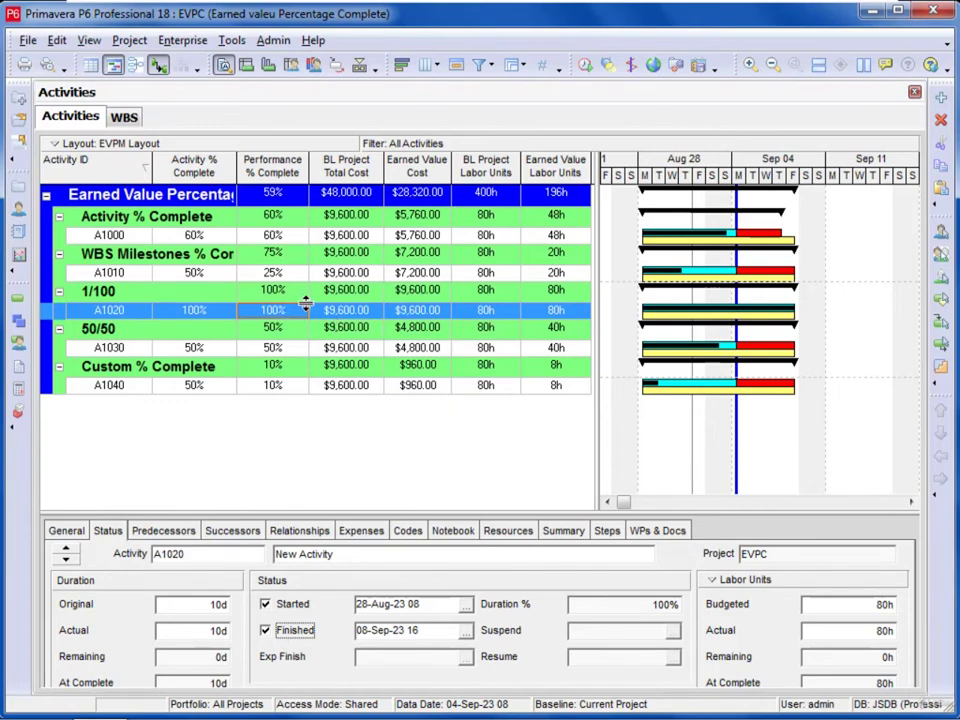
pyautogui.click(267, 631)
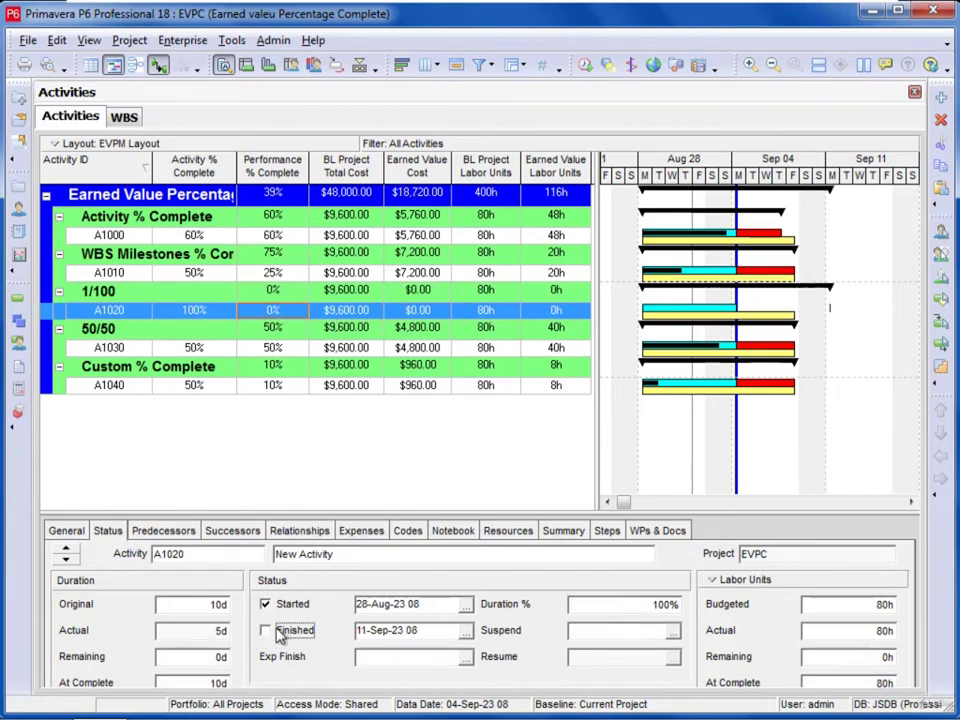
pyautogui.click(272, 352)
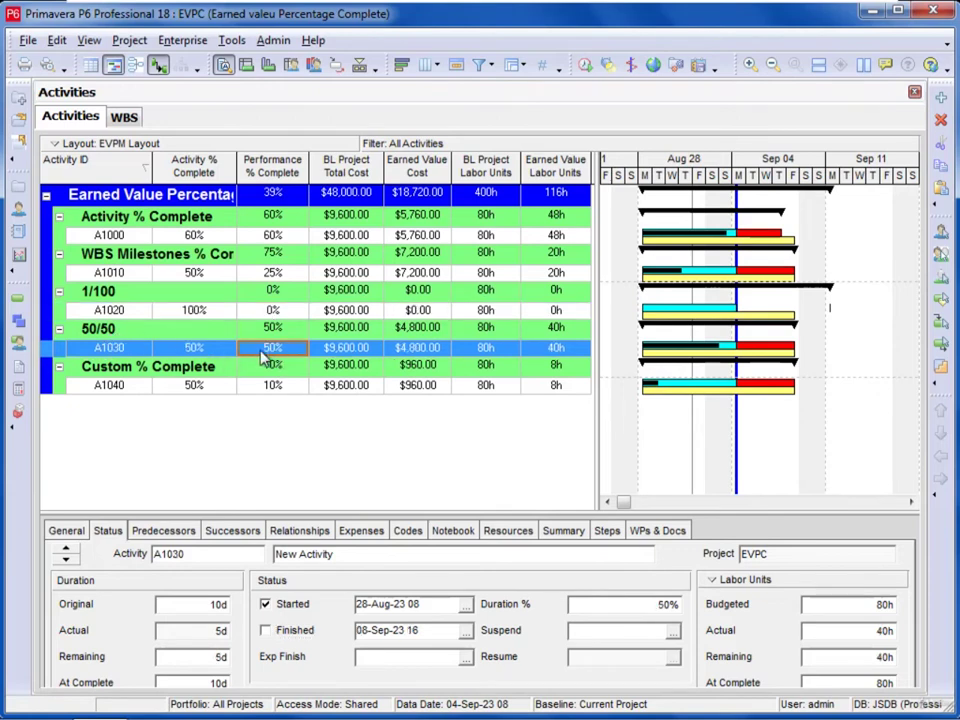
pyautogui.click(287, 632)
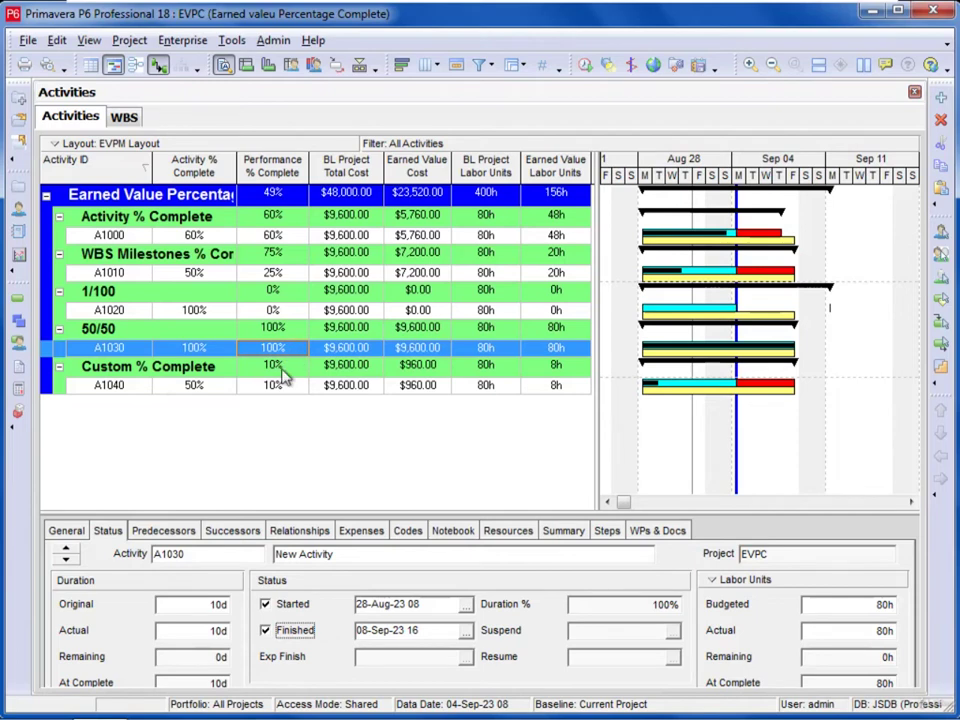
pyautogui.click(268, 631)
pyautogui.click(188, 385)
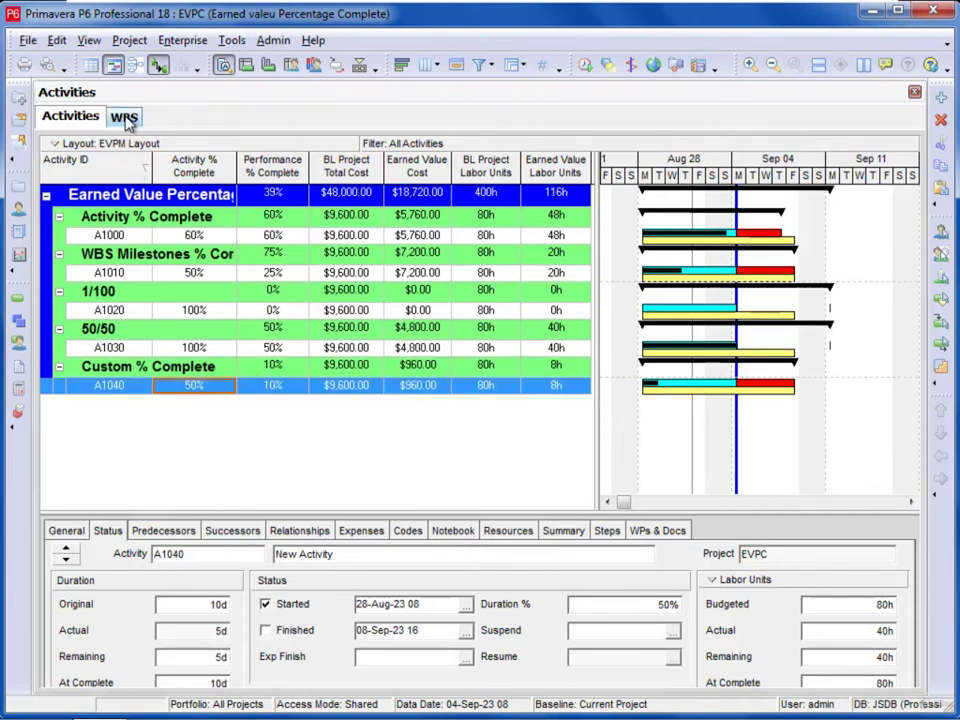
# Change the Custom % Complete WBS's custom percent complete value from 10 to 13
pyautogui.click(124, 118)
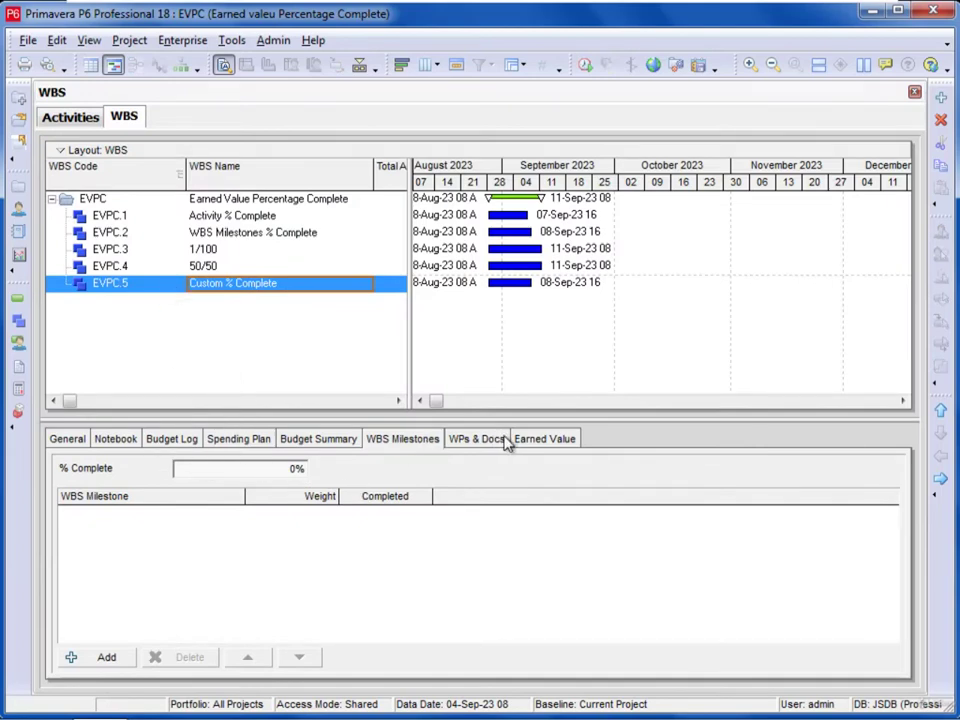
pyautogui.click(541, 441)
pyautogui.moveTo(255, 636); pyautogui.dragTo(236, 630)
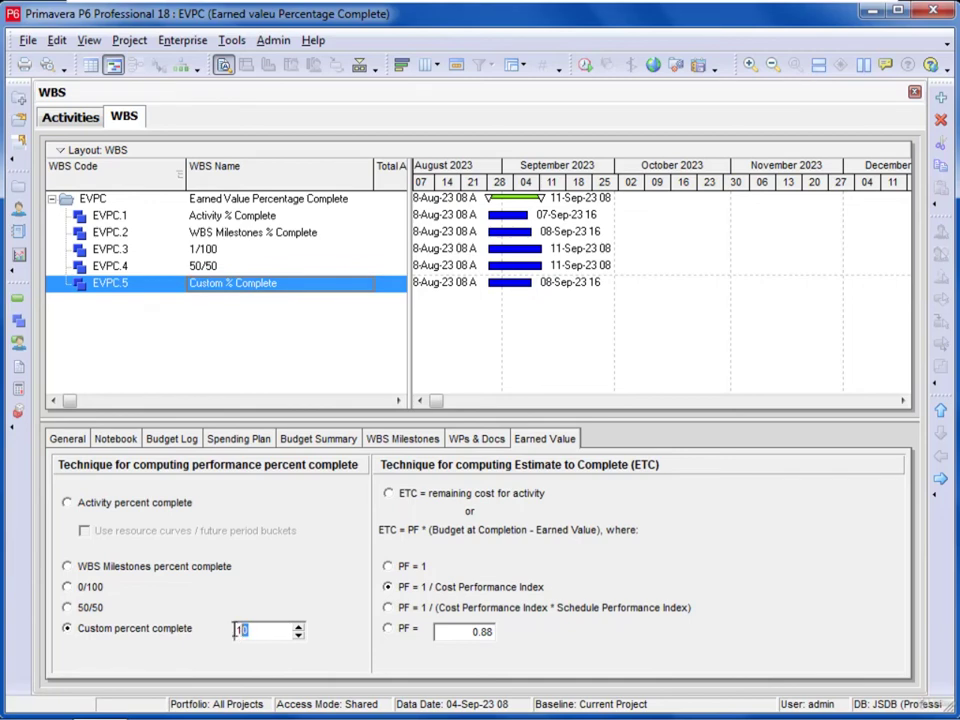
pyautogui.write('13')
pyautogui.click(75, 117)
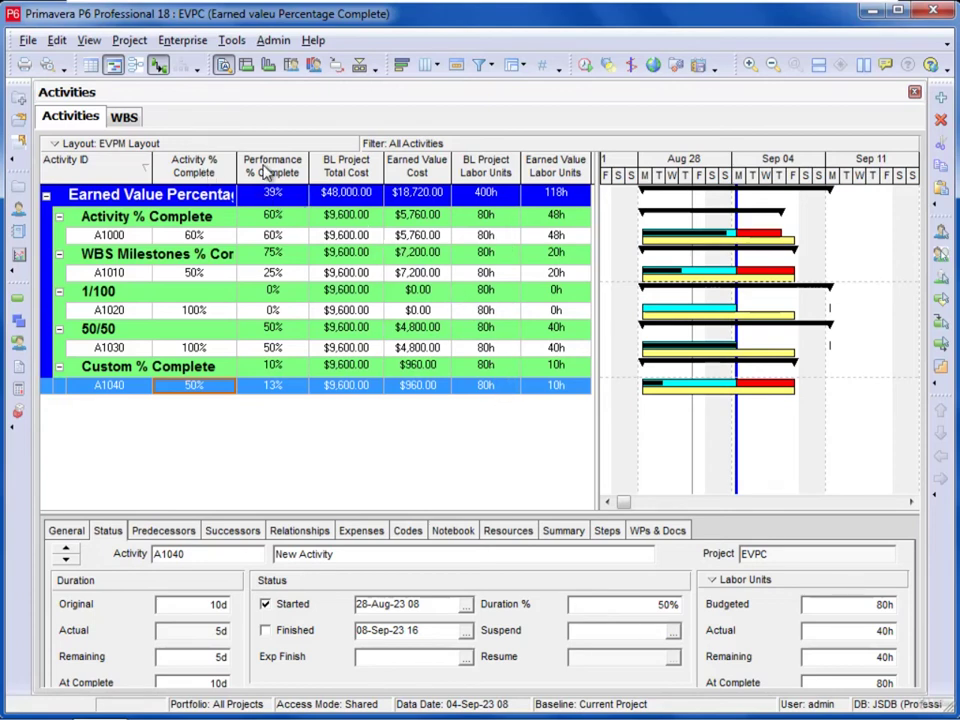
# Select activity A1000 and switch to the WBS view
pyautogui.click(266, 237)
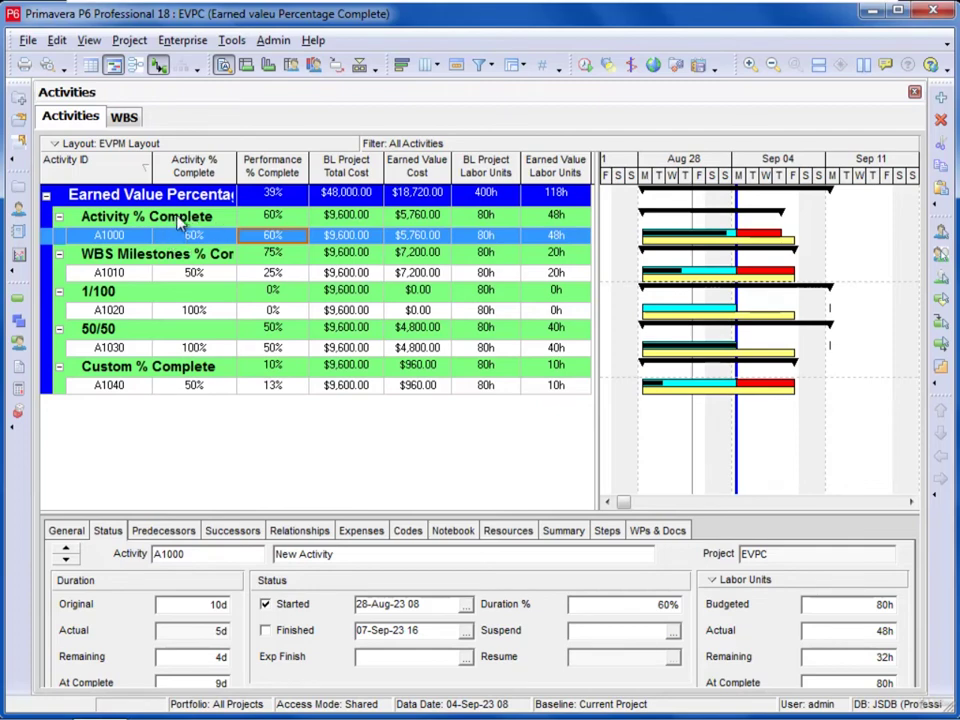
pyautogui.click(126, 118)
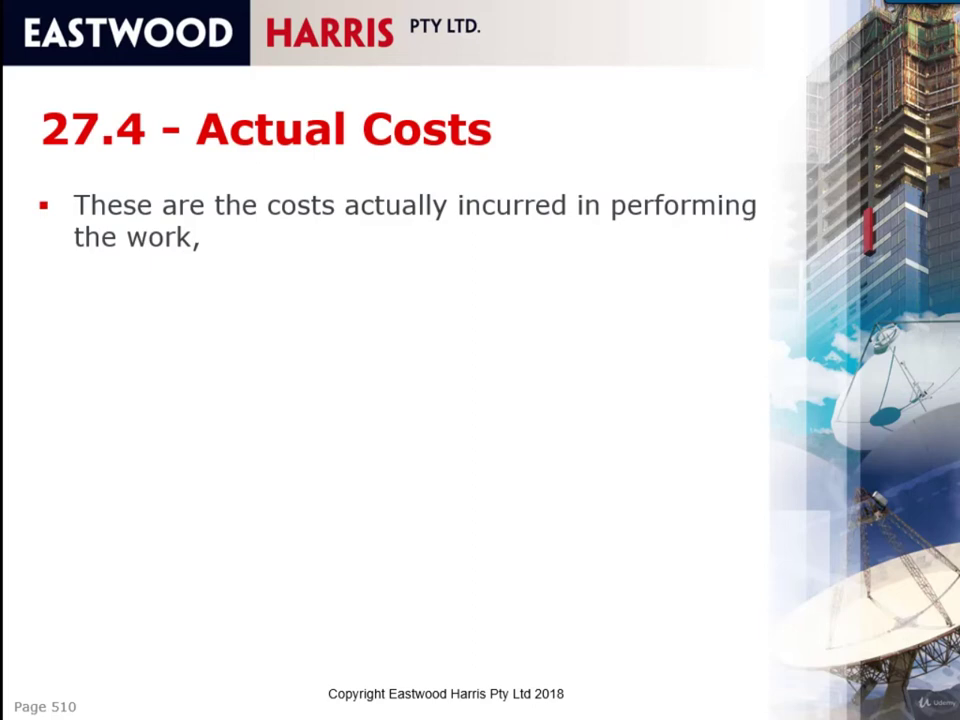
# Reveal the four remaining bullets on slide 27.4, ending with the financial periods sub-bullet
pyautogui.press('Right')
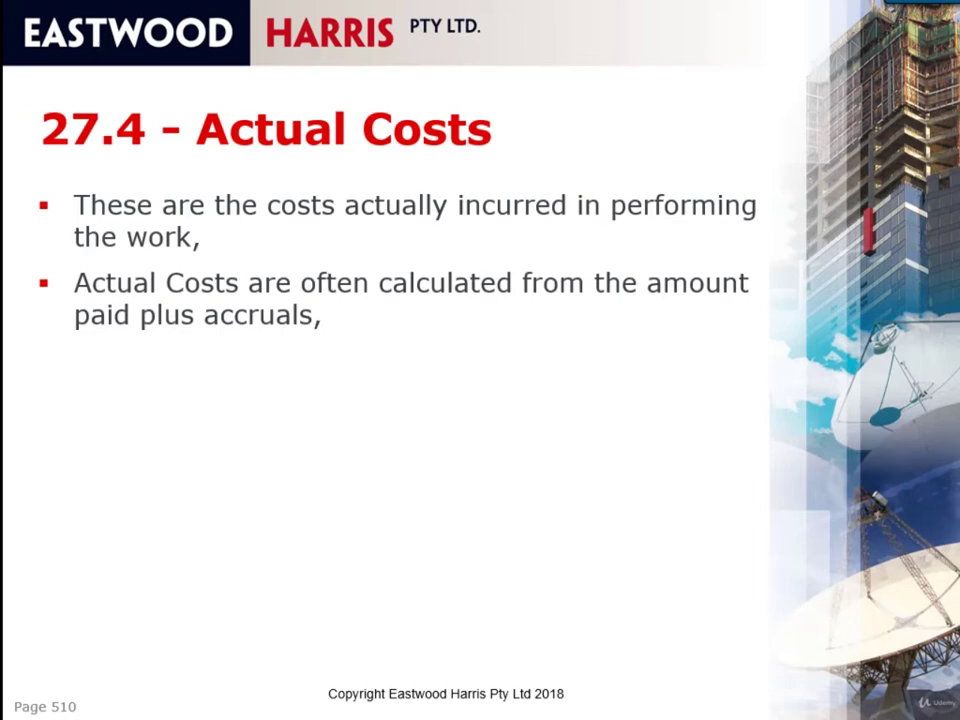
pyautogui.press('Right')
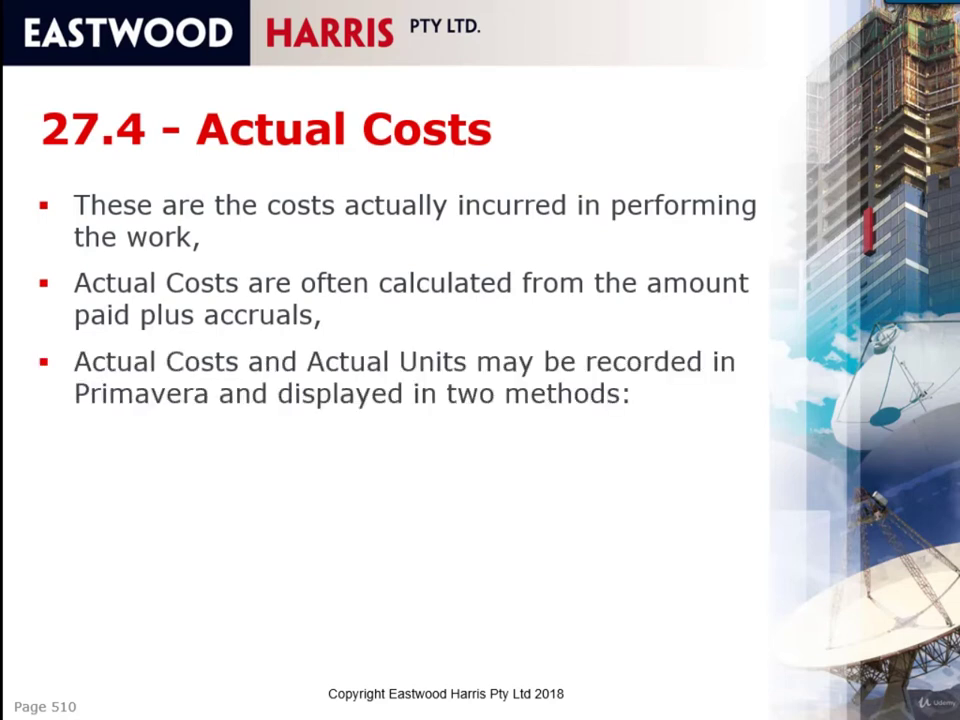
pyautogui.press('Right')
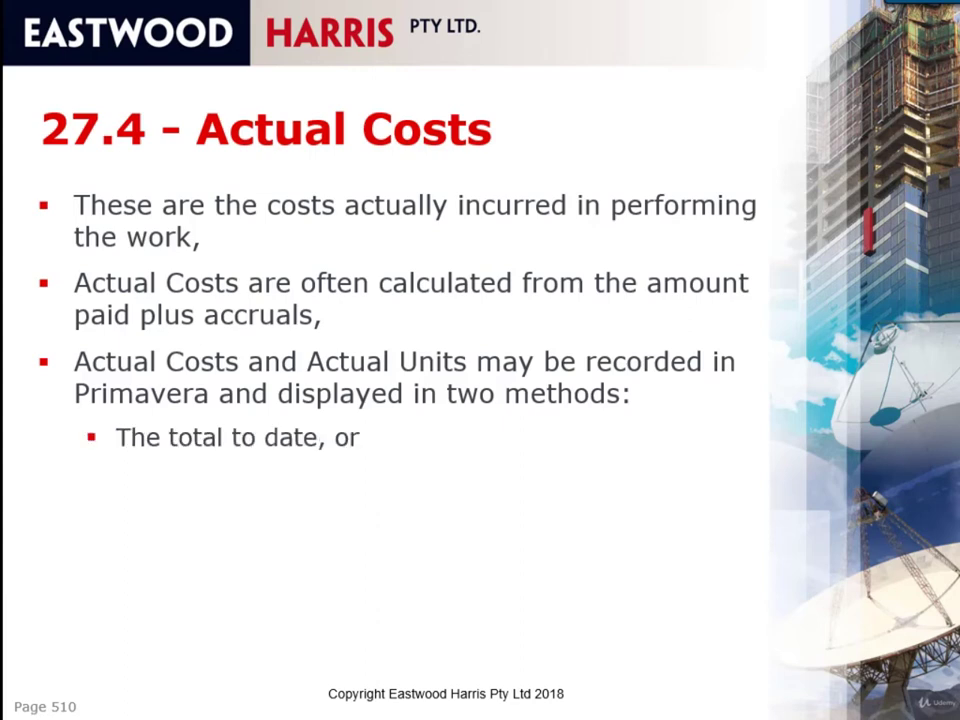
pyautogui.press('Right')
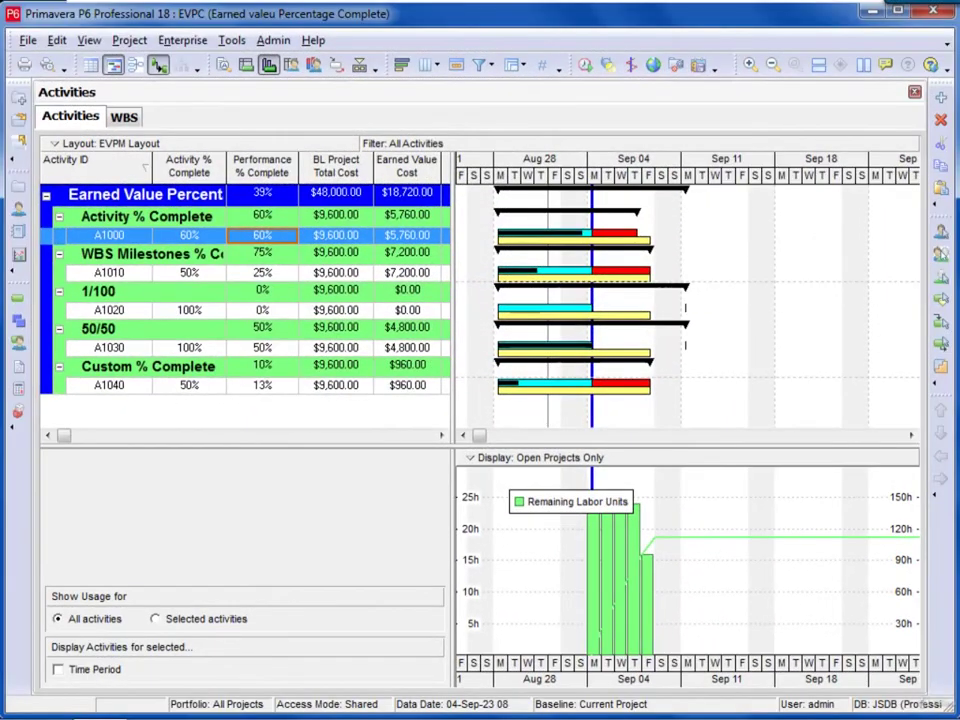
# Place Actual Cost and Actual Total Cost as the second and third columns, under Activity ID
pyautogui.click(424, 66)
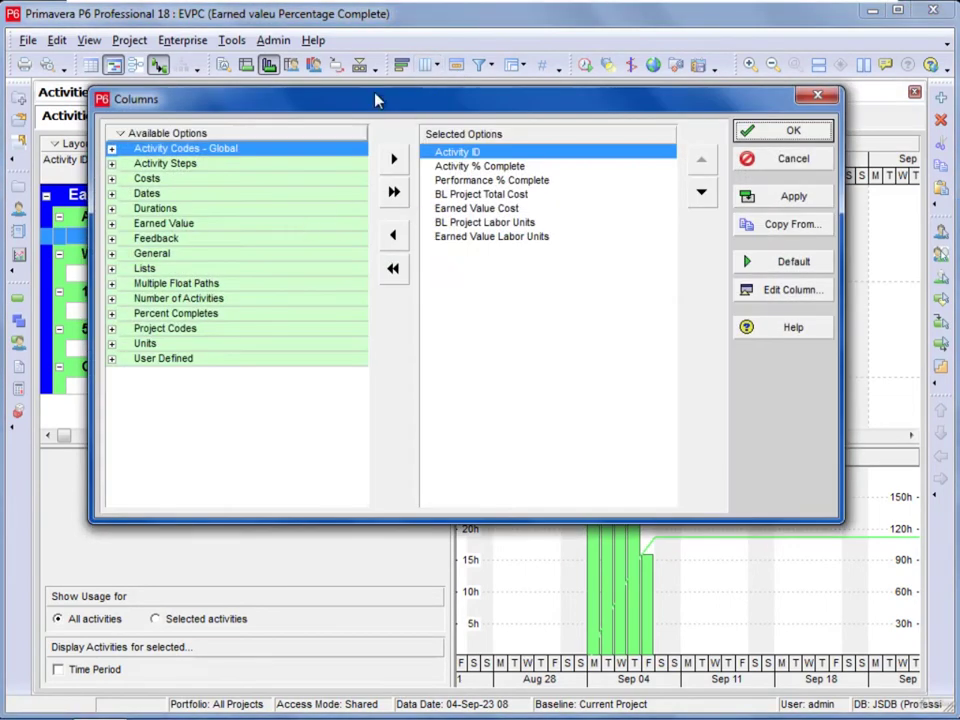
pyautogui.moveTo(376, 100); pyautogui.dragTo(524, 120)
pyautogui.click(257, 245)
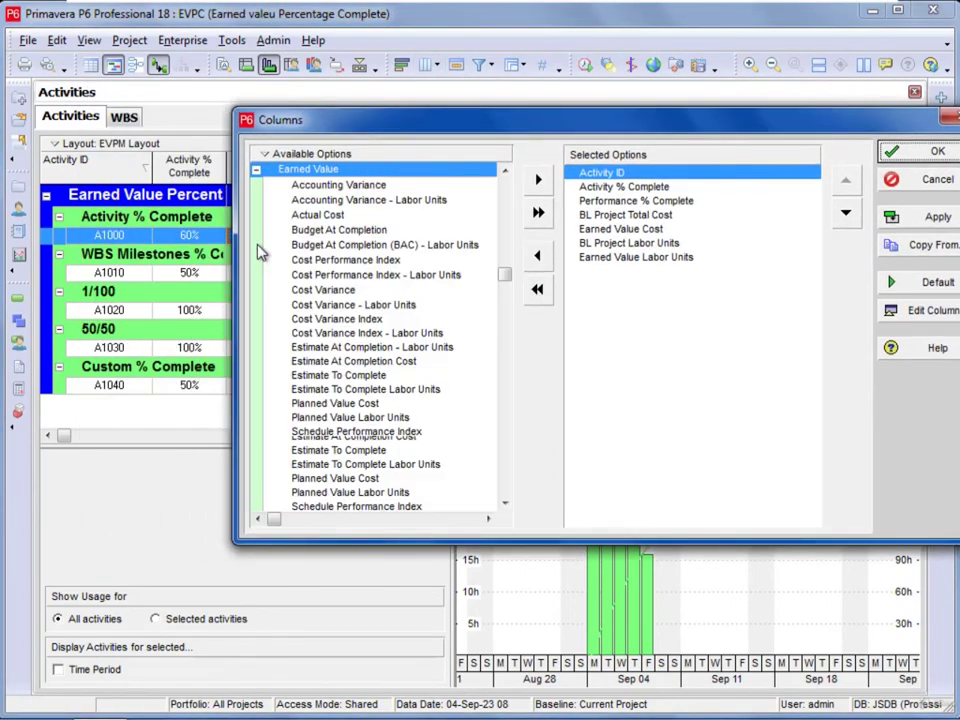
pyautogui.moveTo(321, 212); pyautogui.dragTo(604, 188)
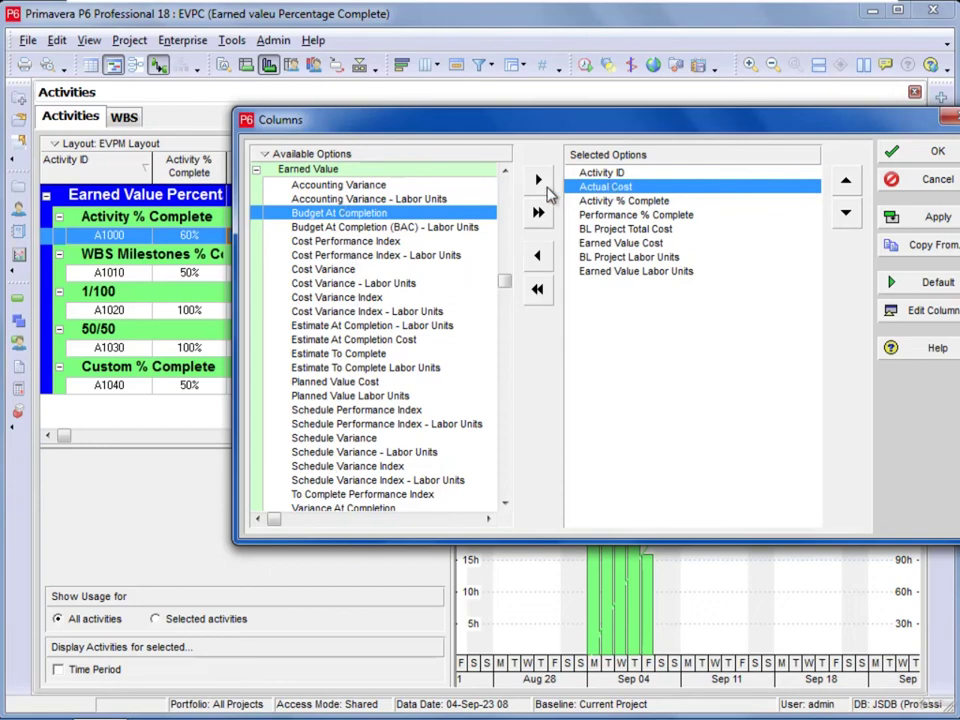
pyautogui.click(507, 193)
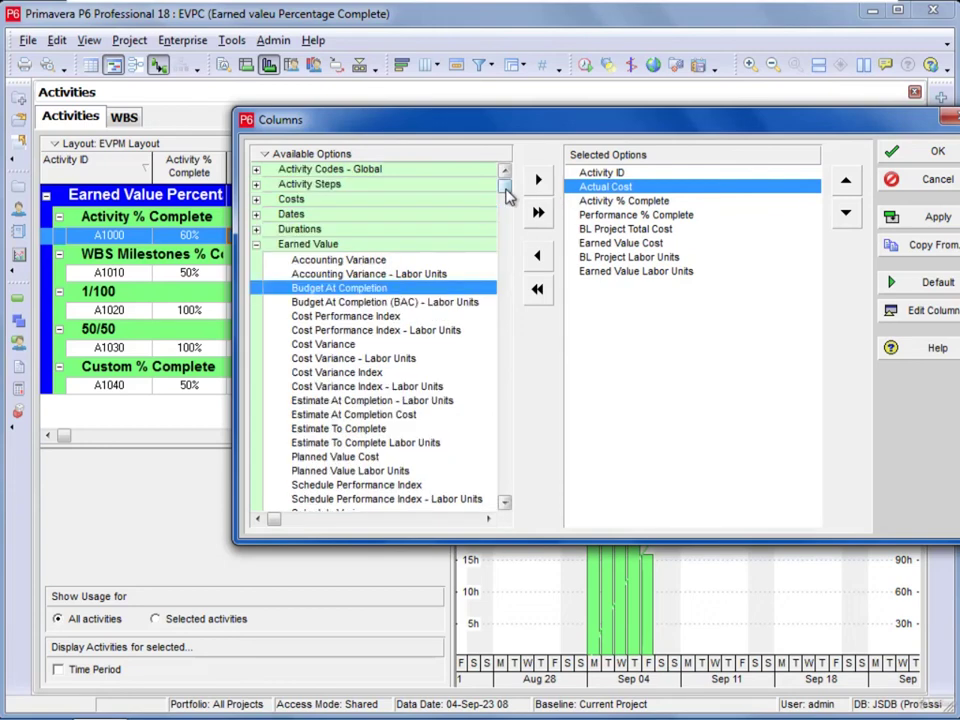
pyautogui.click(257, 200)
pyautogui.moveTo(350, 287); pyautogui.dragTo(620, 208)
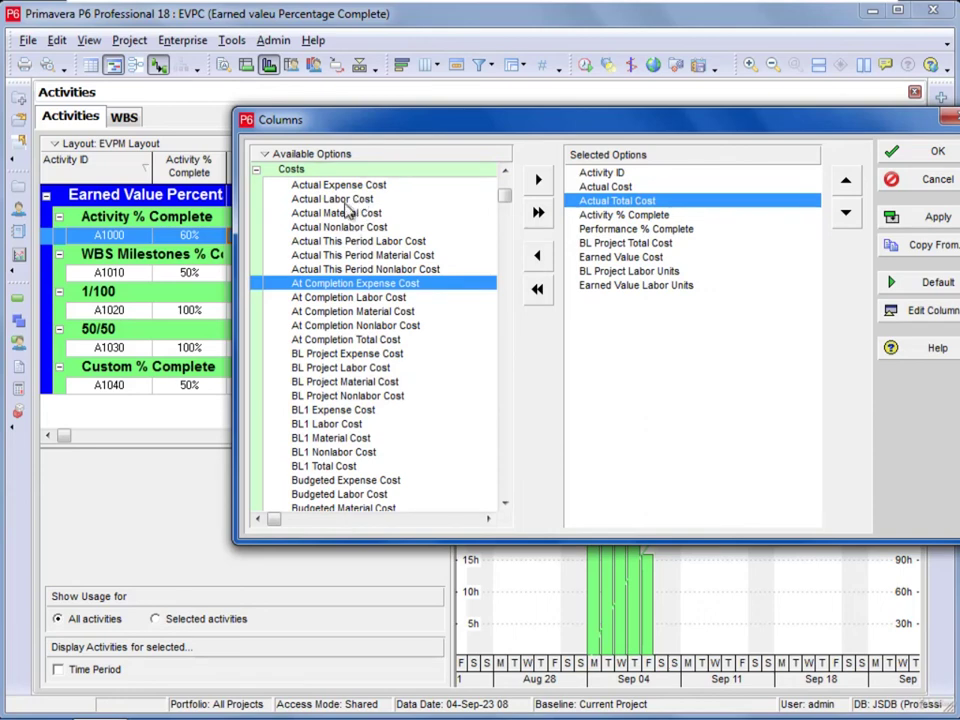
# Apply the new column selection and widen the Actual Cost column
pyautogui.click(257, 169)
pyautogui.scroll(-4, 270, 178)
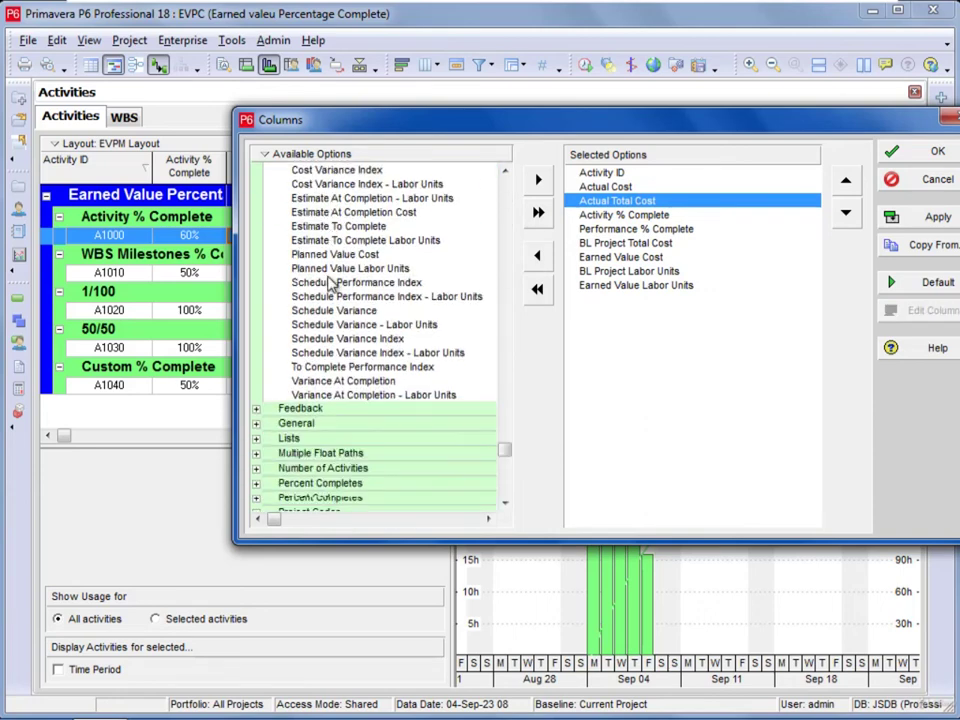
pyautogui.scroll(-1, 330, 285)
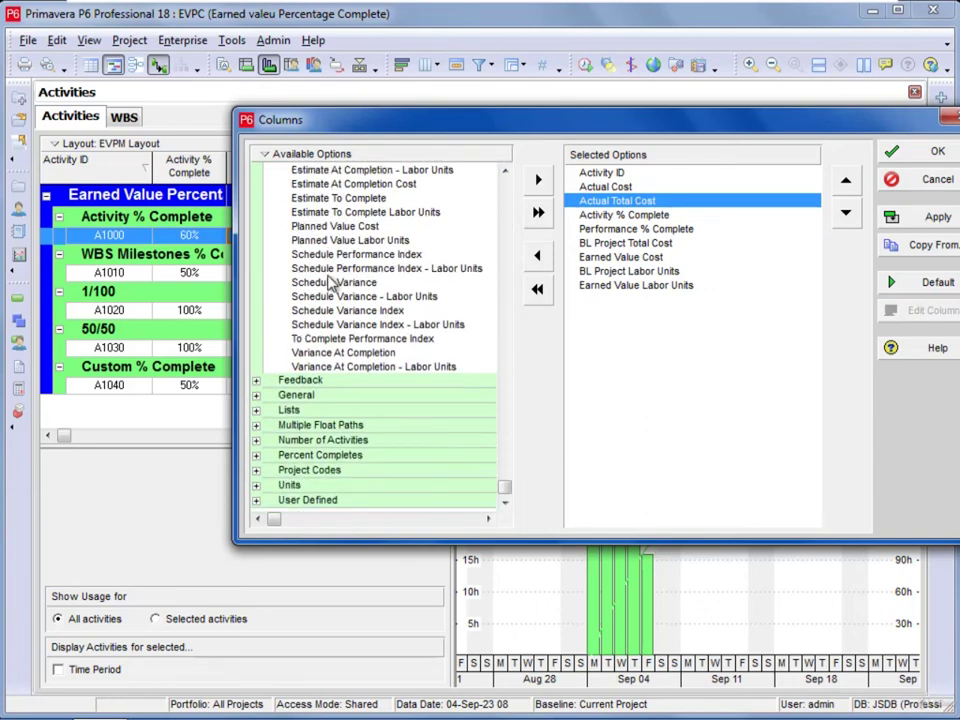
pyautogui.click(256, 486)
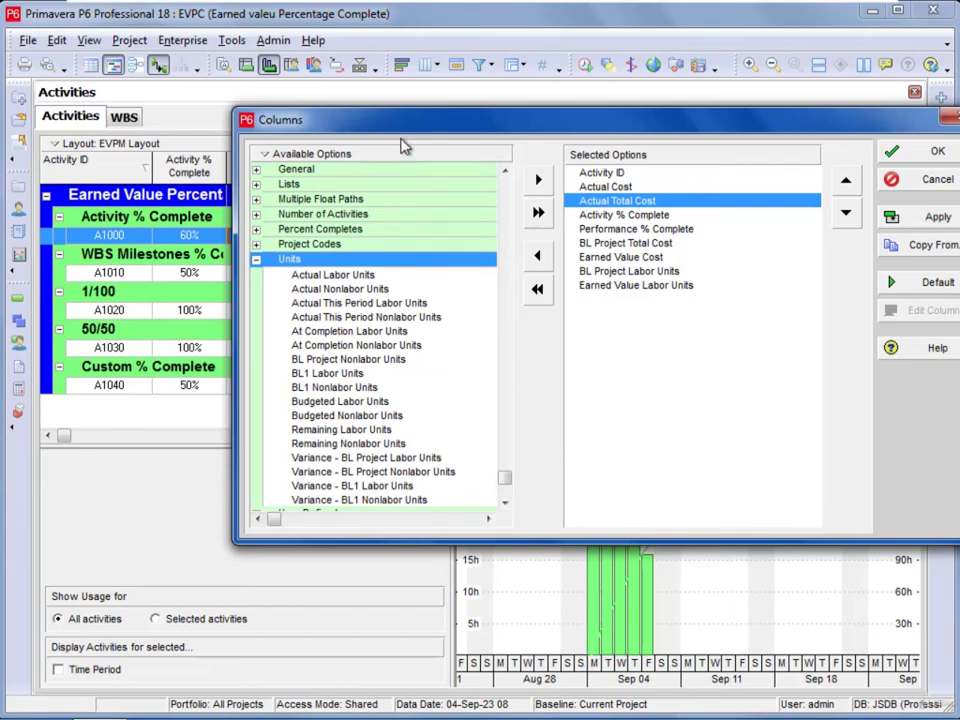
pyautogui.moveTo(413, 131); pyautogui.dragTo(318, 387)
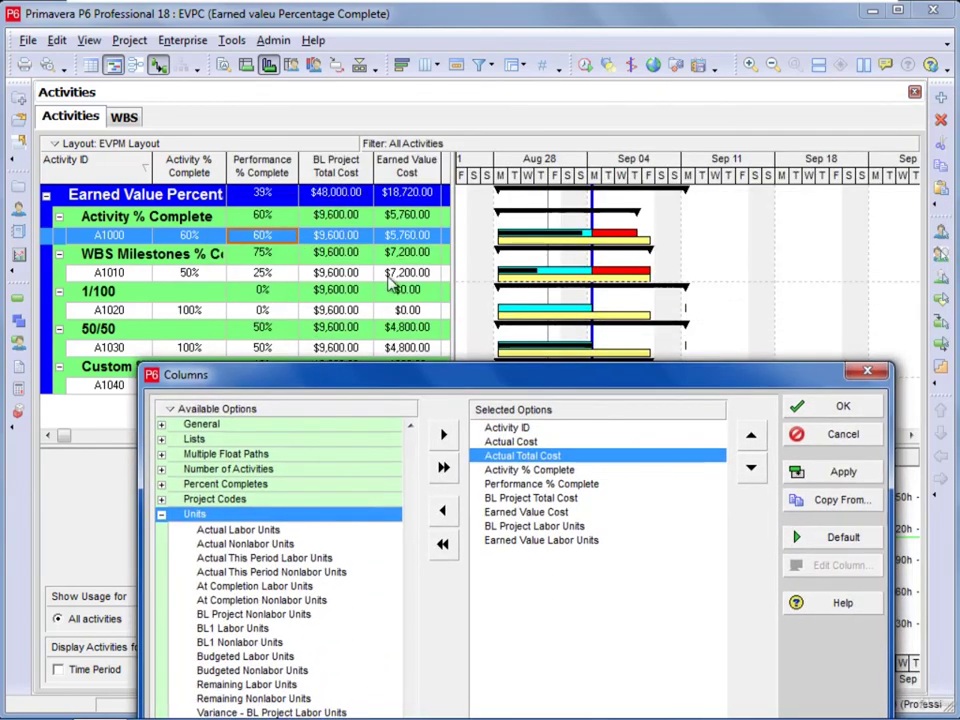
pyautogui.click(843, 406)
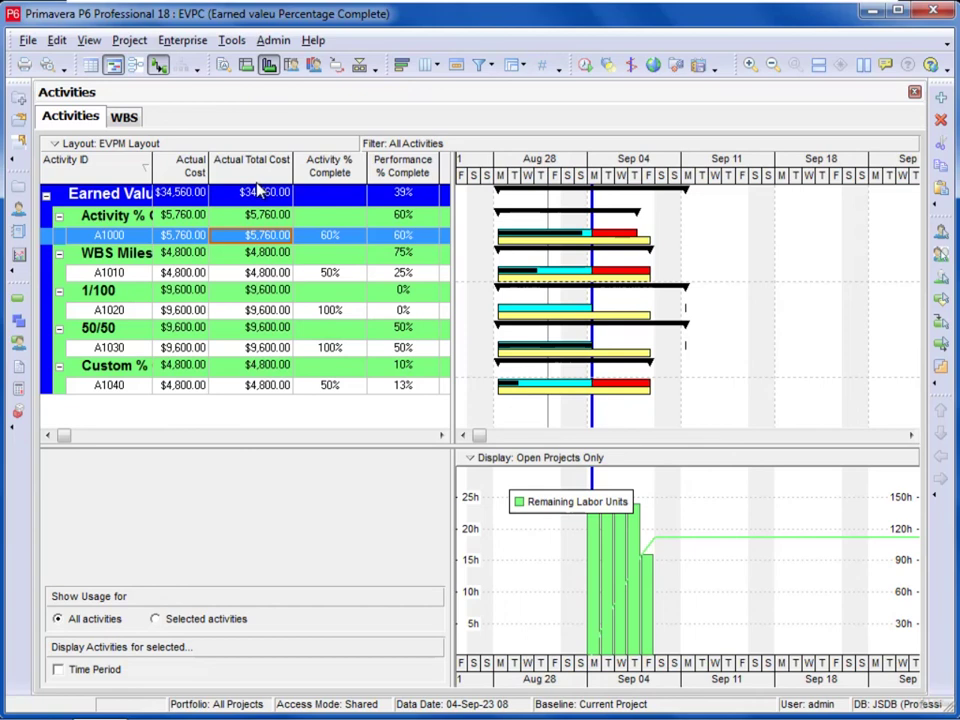
pyautogui.moveTo(209, 165); pyautogui.dragTo(224, 165)
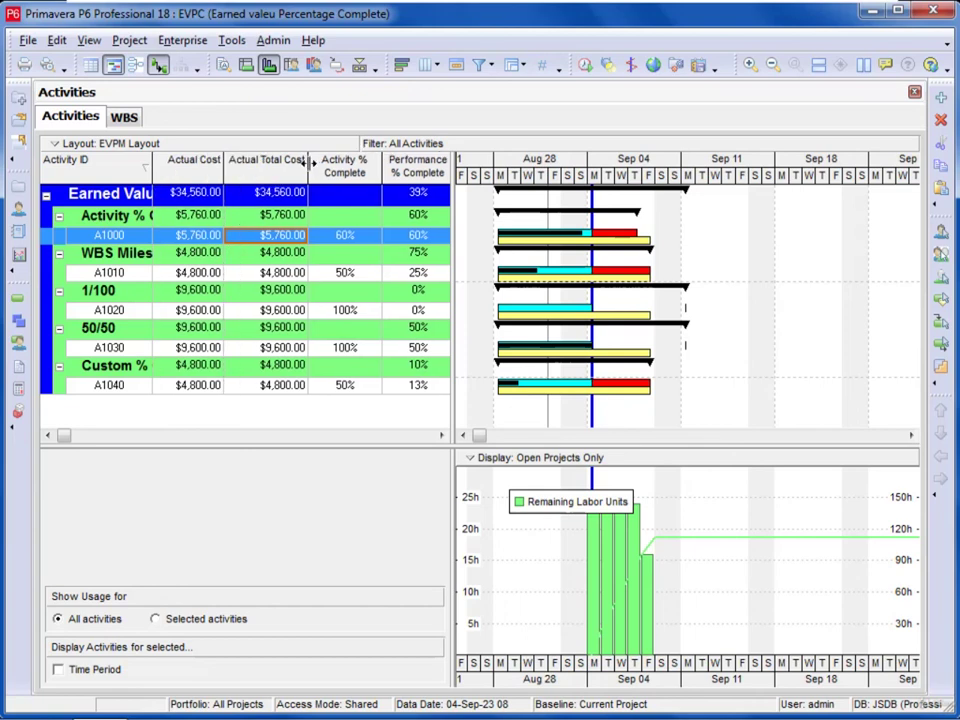